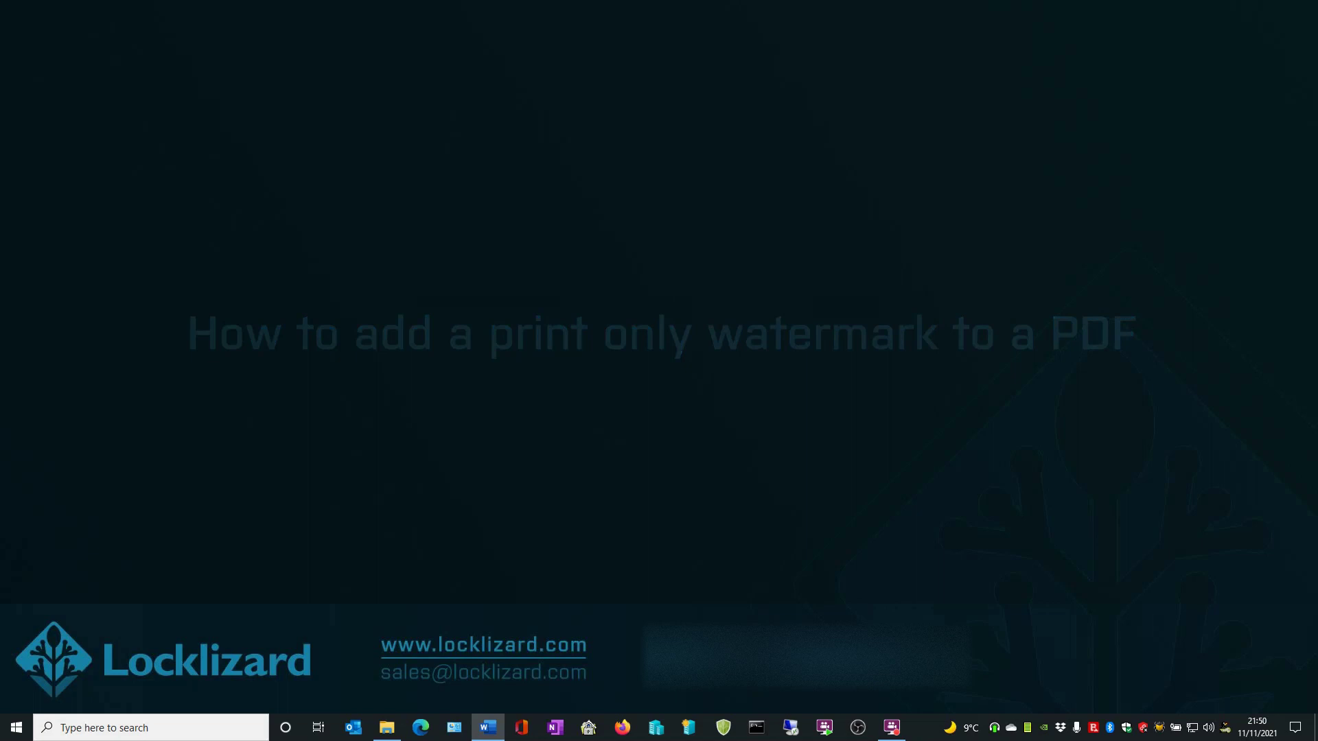
In the _1Demo Files folder, right-click Course Letter Year One.pdf to show its actions menu.
left_click(389, 731)
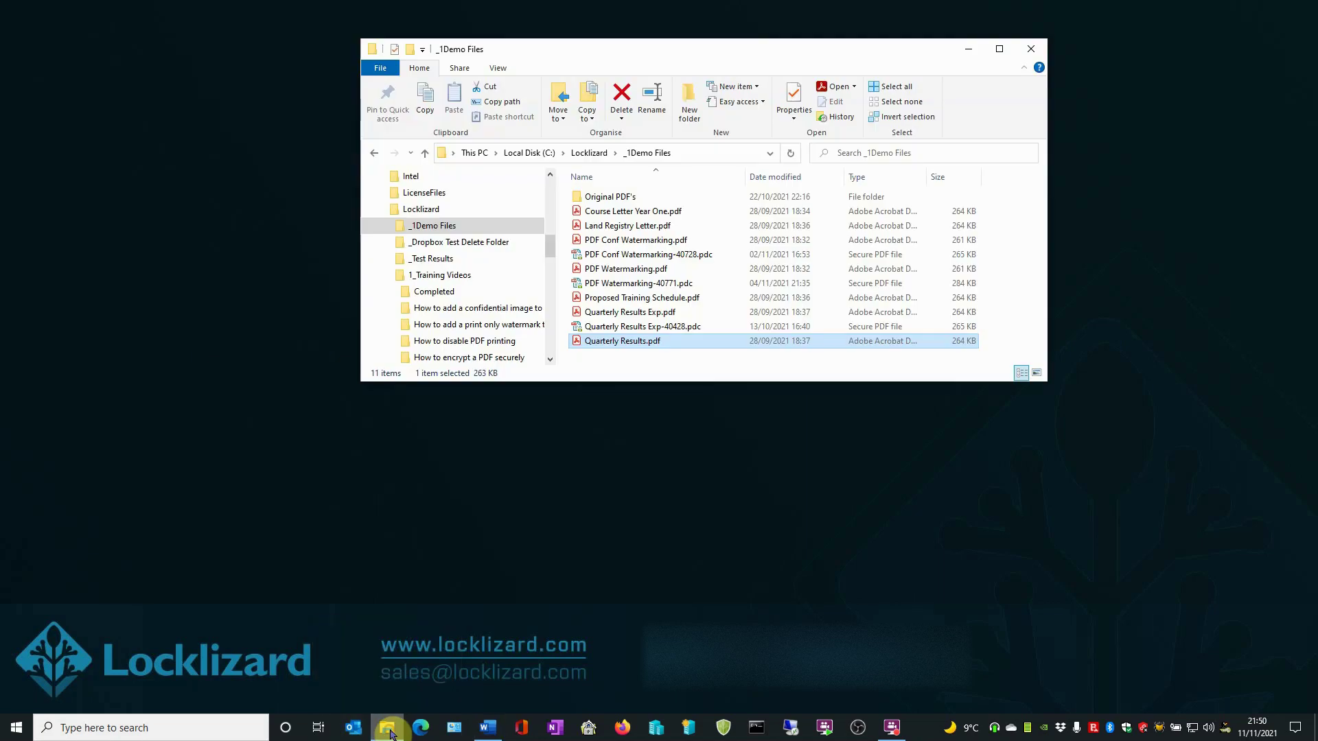
left_click(638, 218)
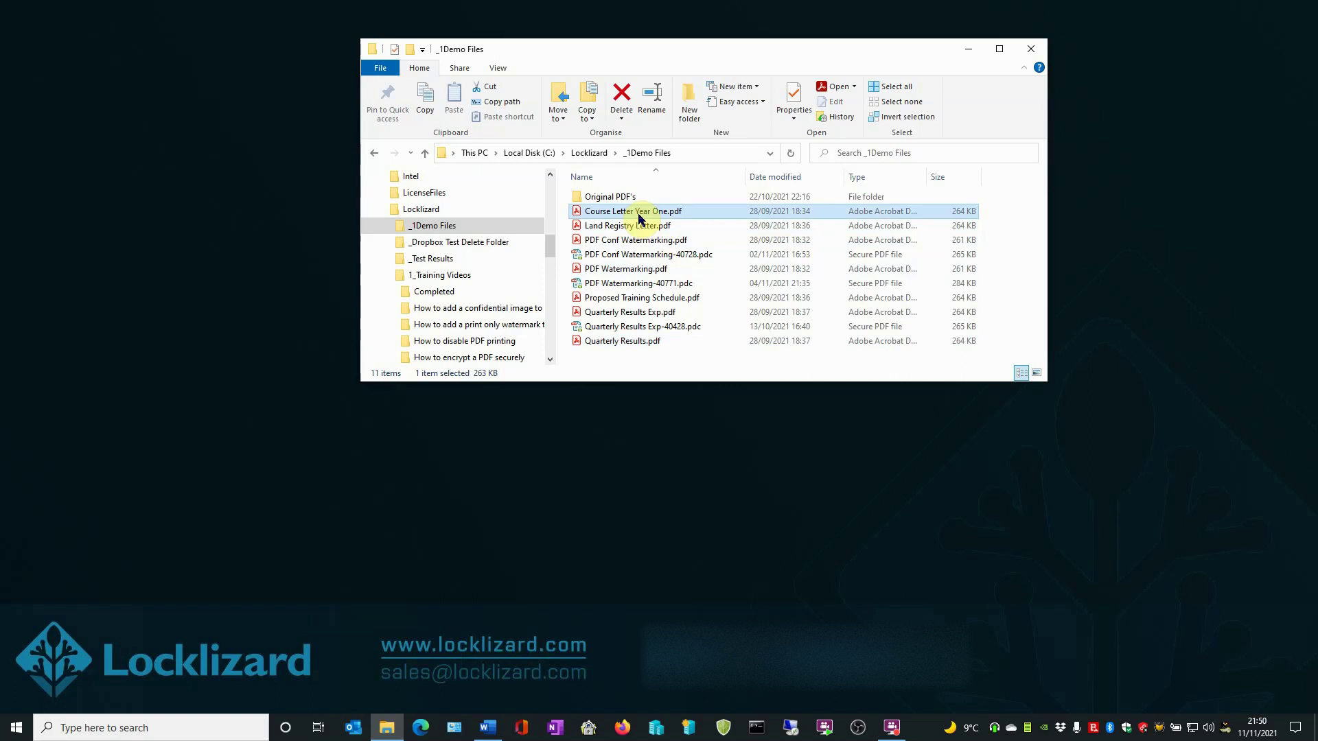
right_click(638, 218)
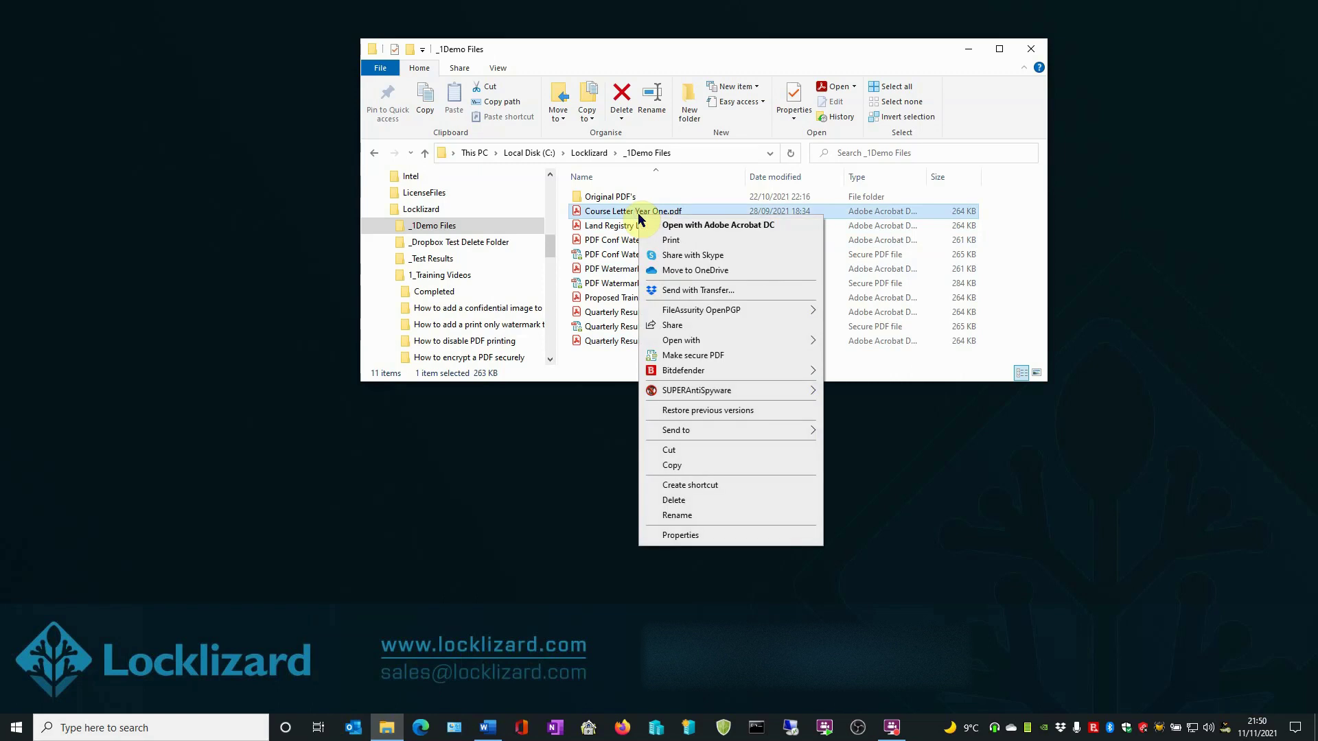
Choose Make secure PDF for the letter and enable Allow Printing under Printing & Viewing.
left_click(684, 357)
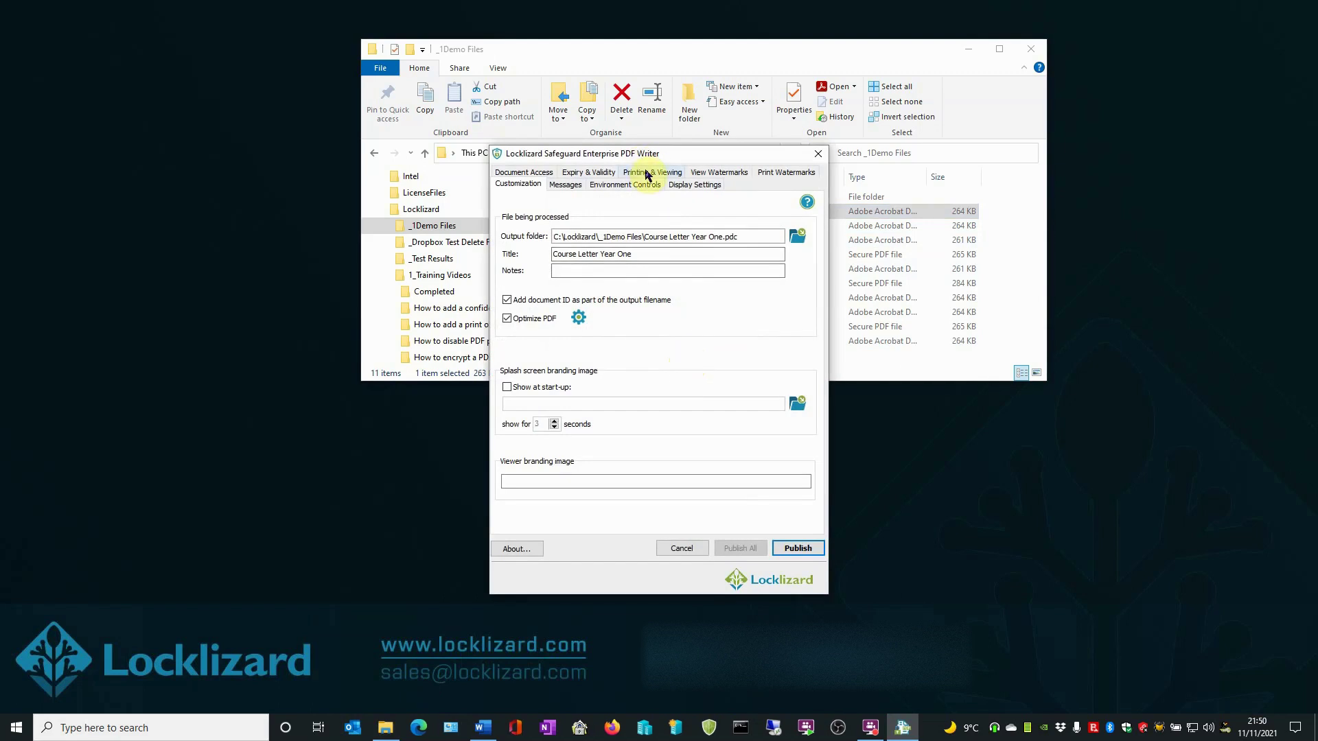
left_click(643, 172)
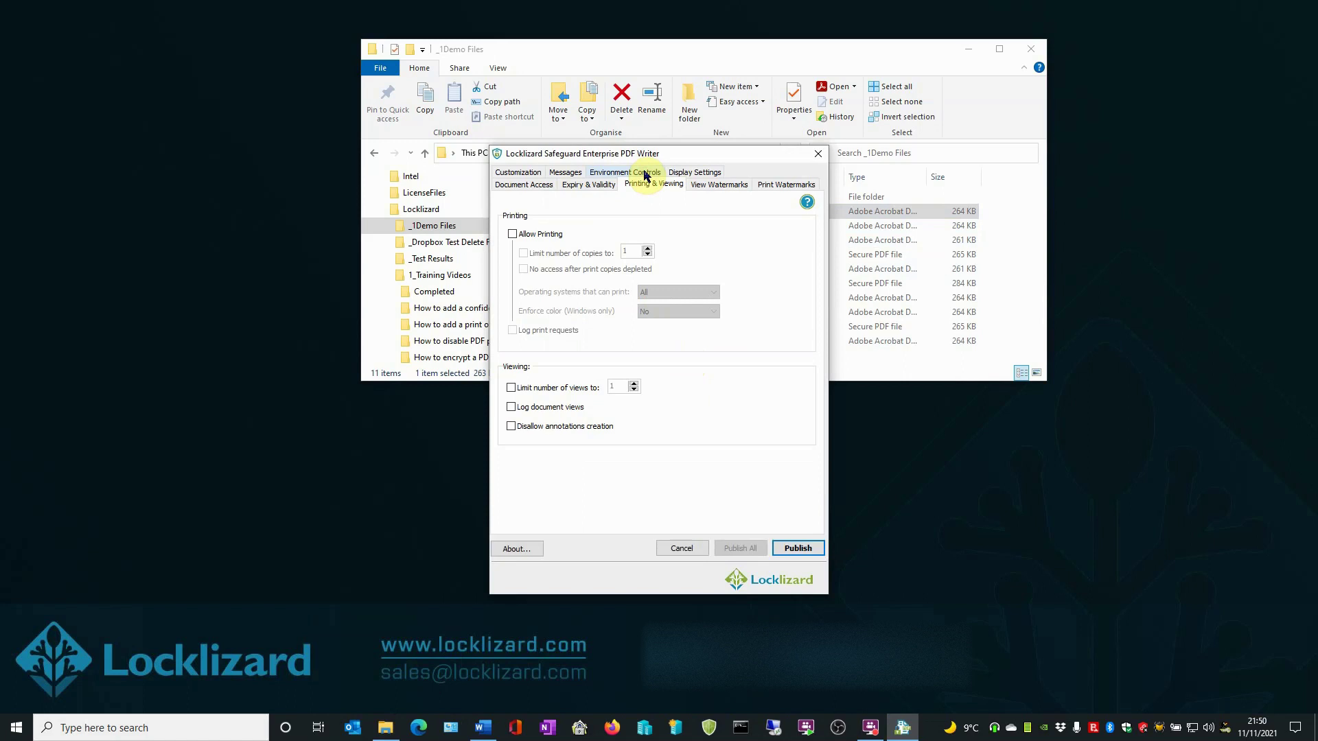
left_click(514, 235)
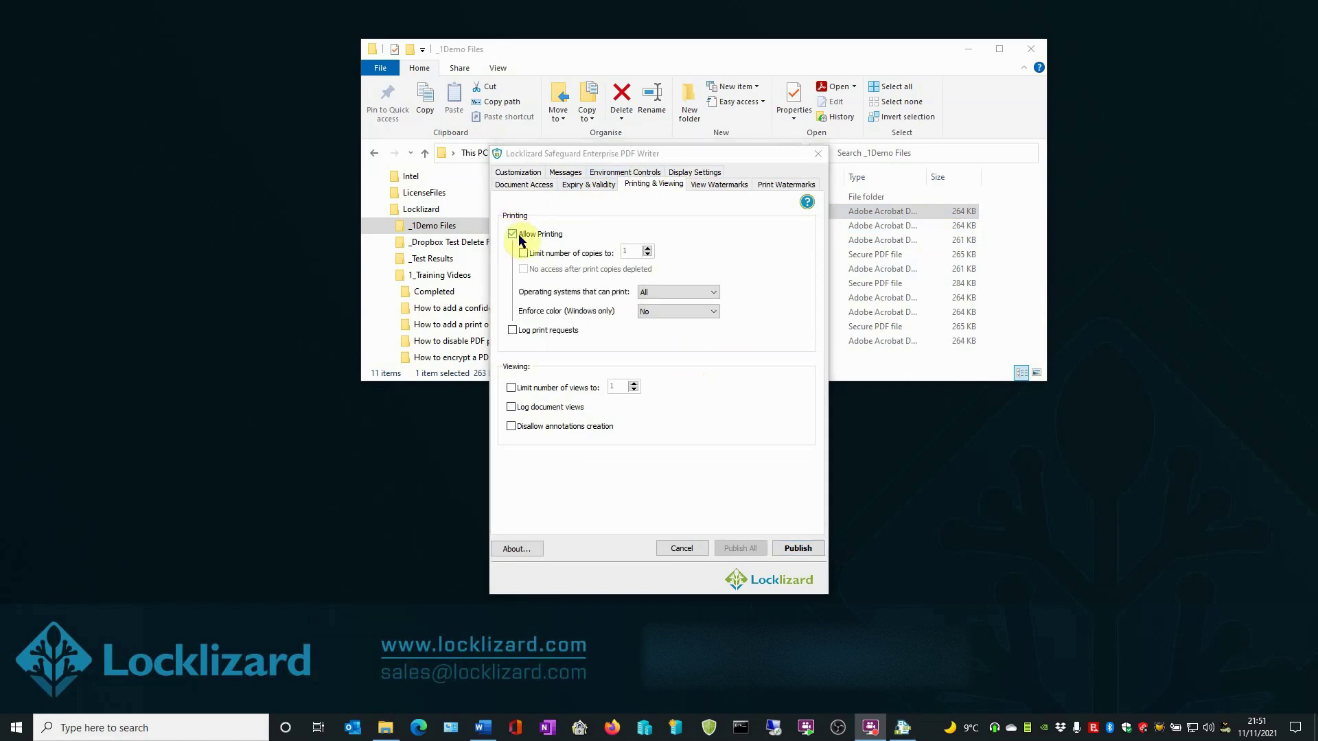
Enable the print text watermark '…printed by %UserName% from %UserCompany% %Email% on %DateTime%' and review its field list.
left_click(774, 186)
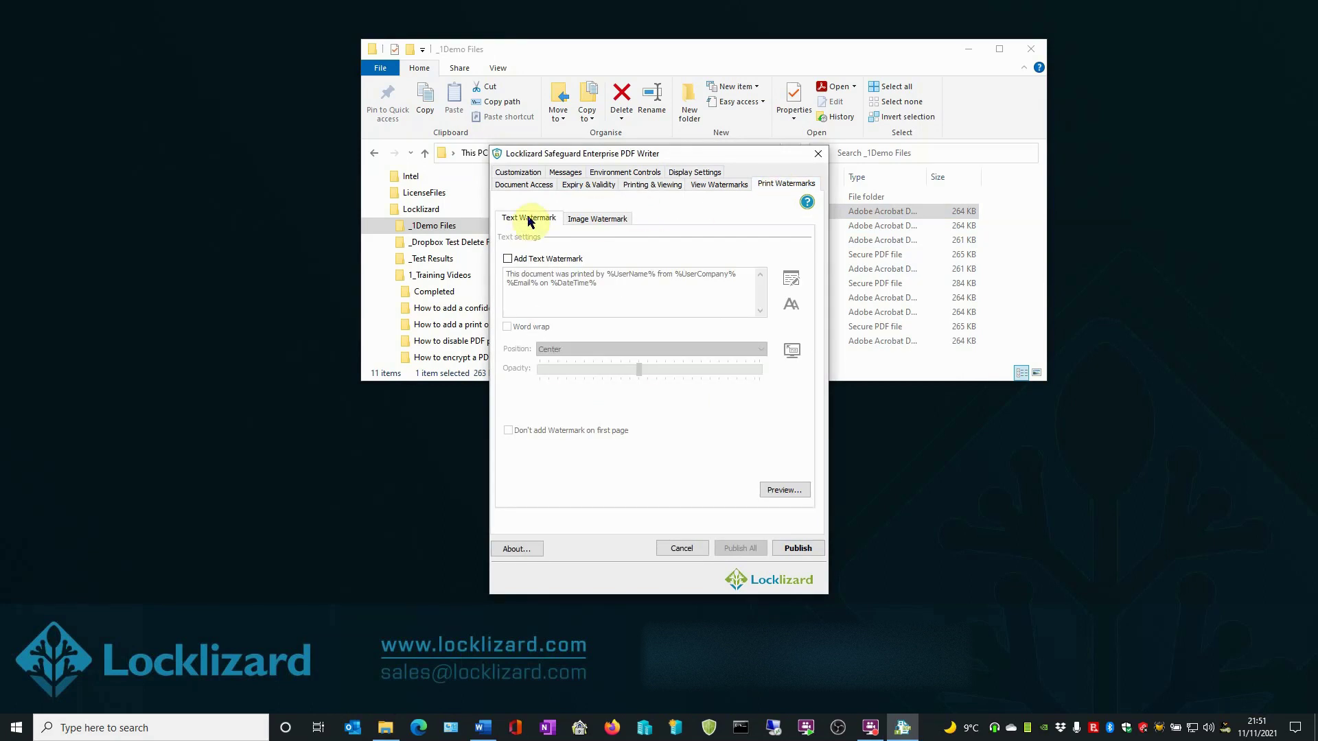
left_click(508, 260)
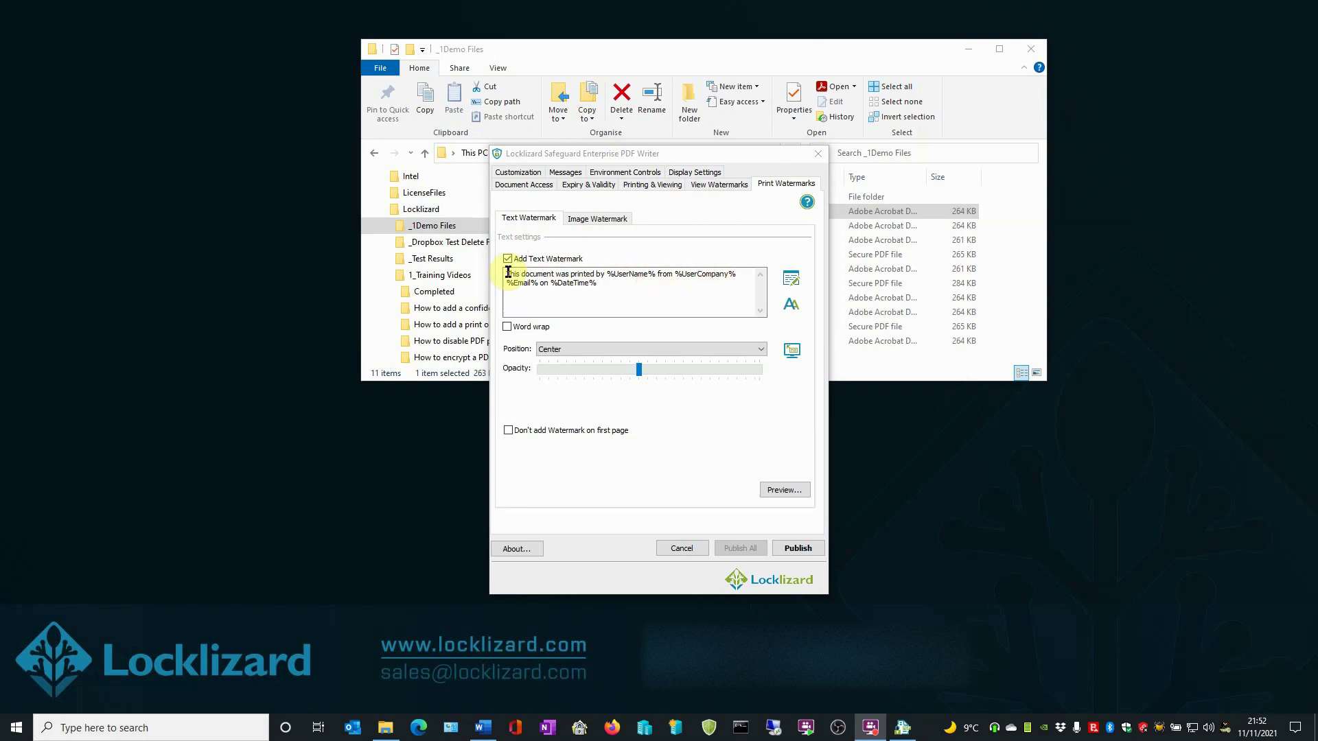
left_click_drag(508, 273, 602, 274)
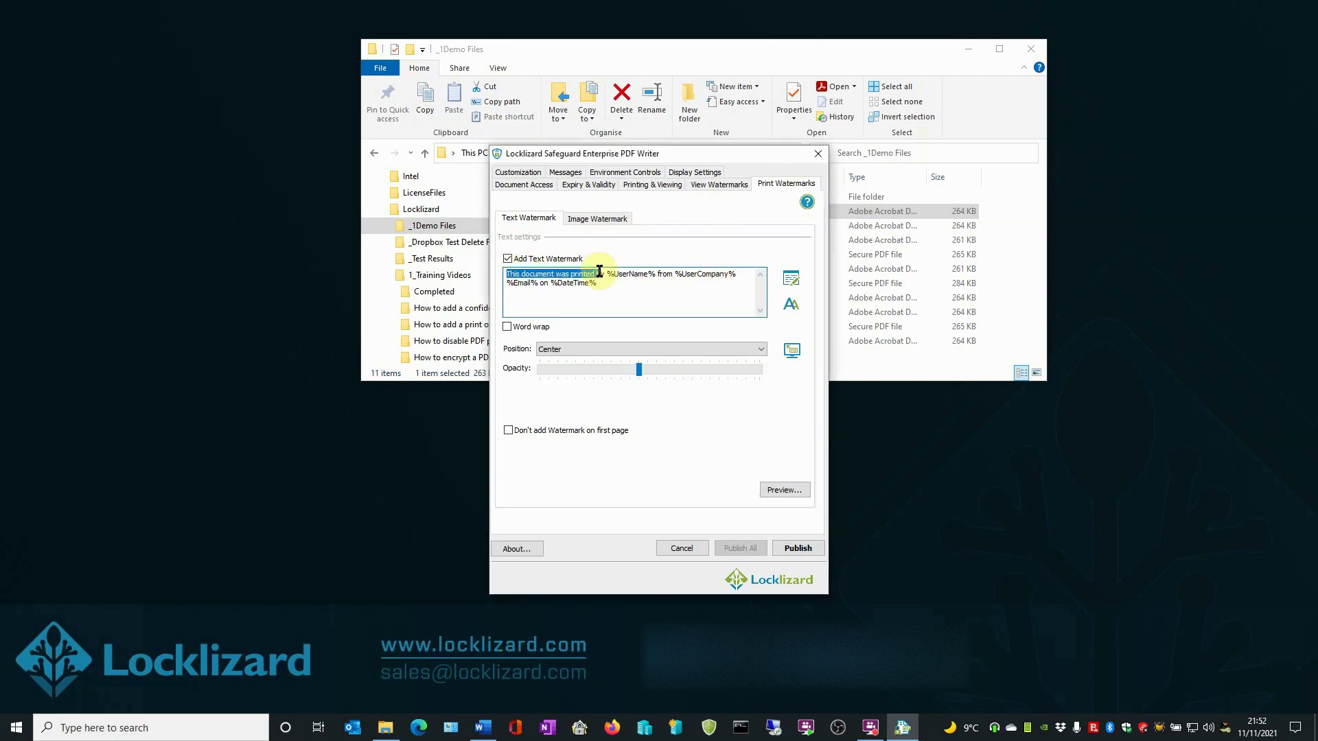
left_click(634, 297)
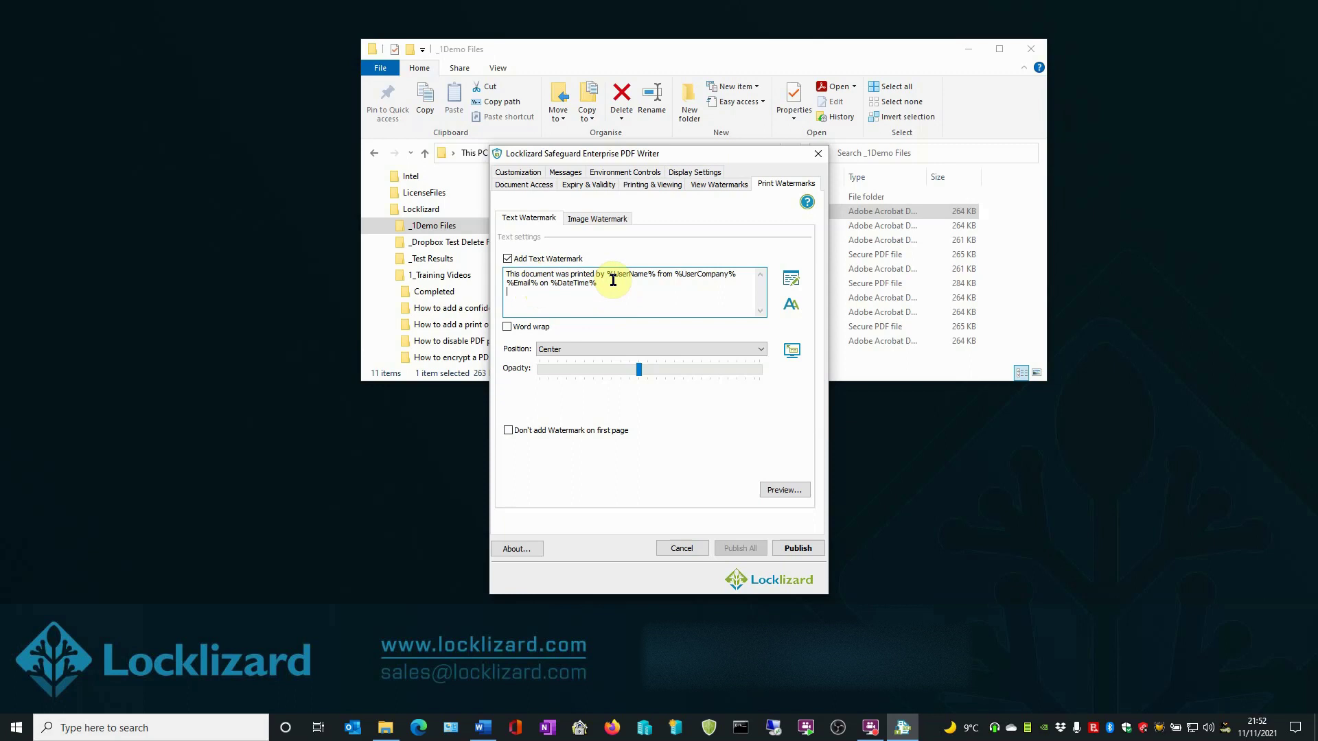
left_click(790, 281)
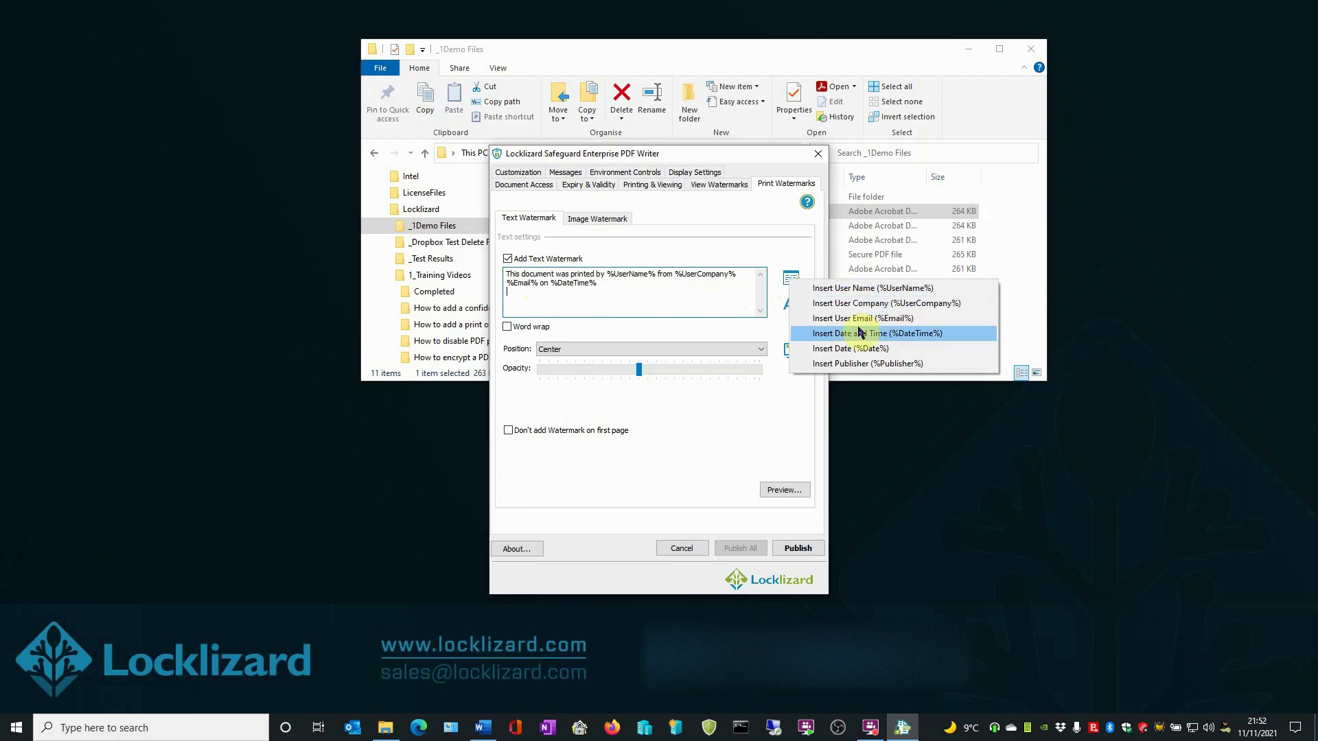
left_click(863, 365)
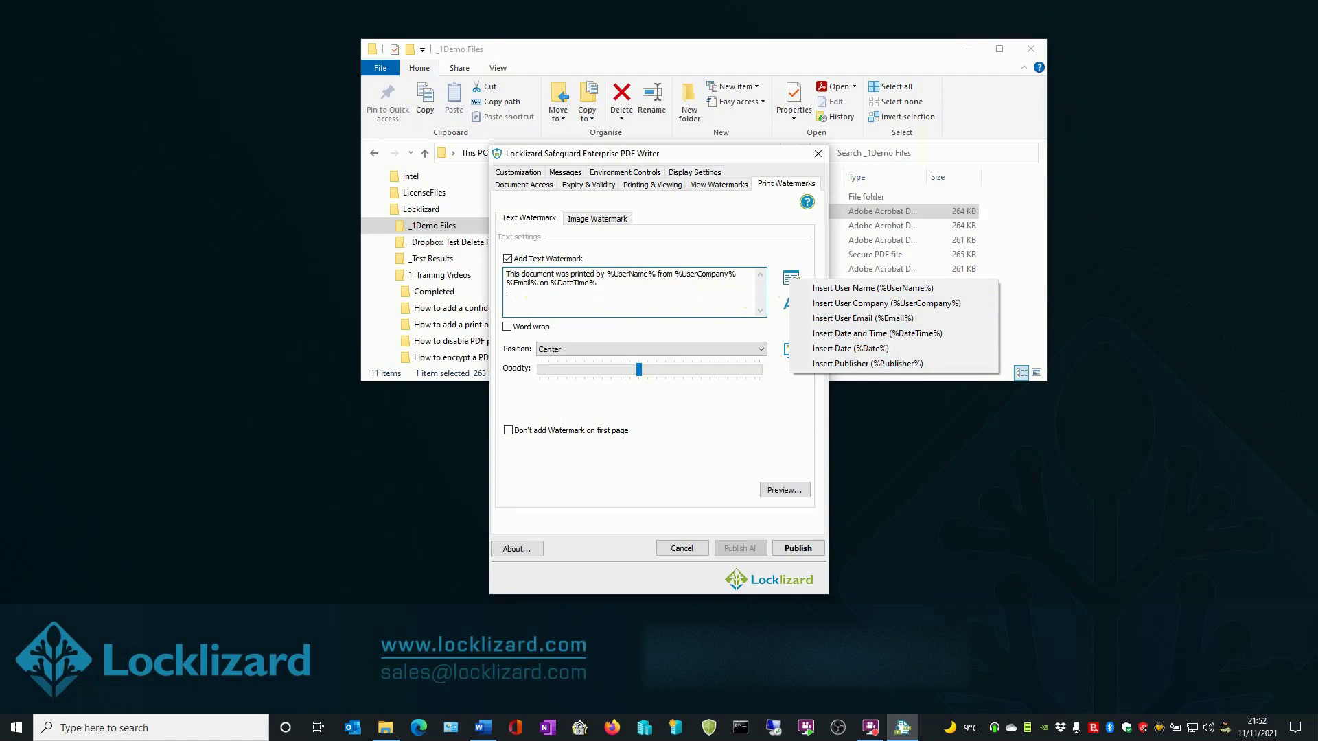
left_click(510, 280)
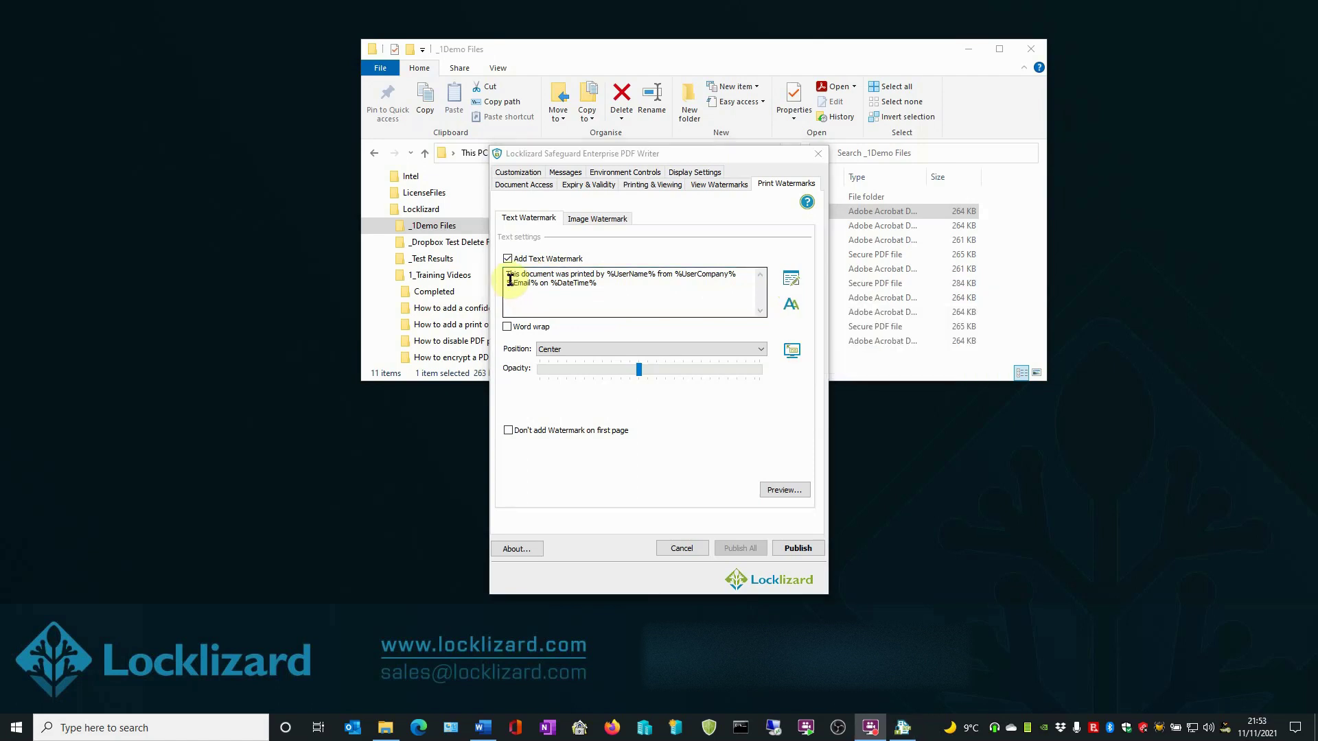
Set the watermark font to Tahoma Bold Oblique 12, blue, with a transparent background.
left_click(789, 307)
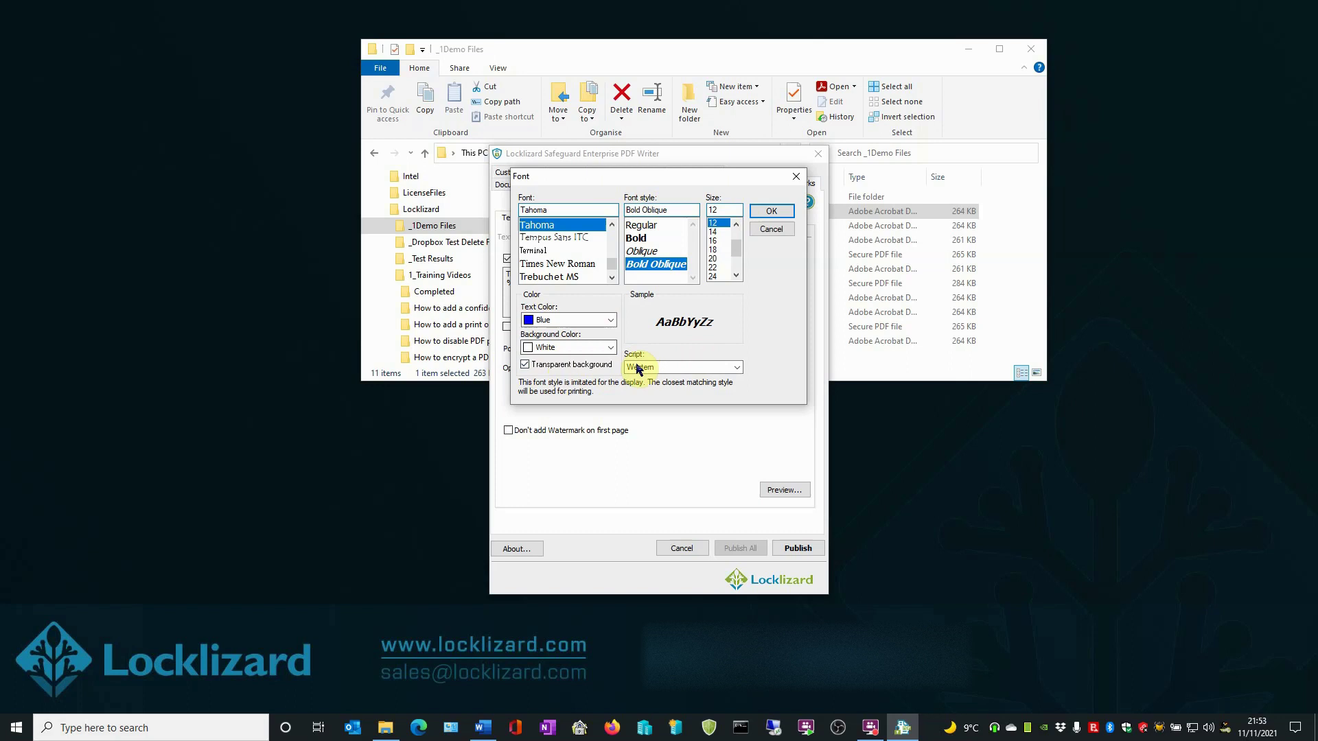
left_click(769, 211)
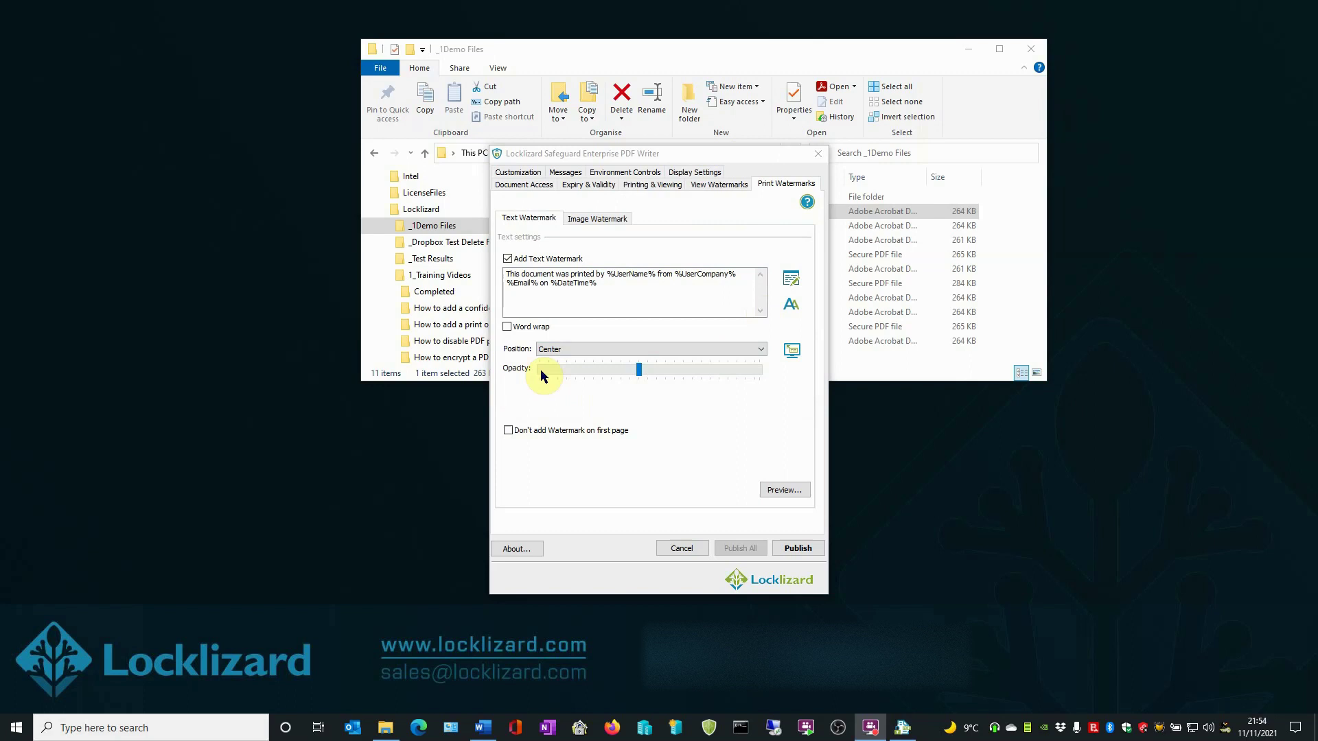
Set the watermark opacity to 93.
left_click(637, 371)
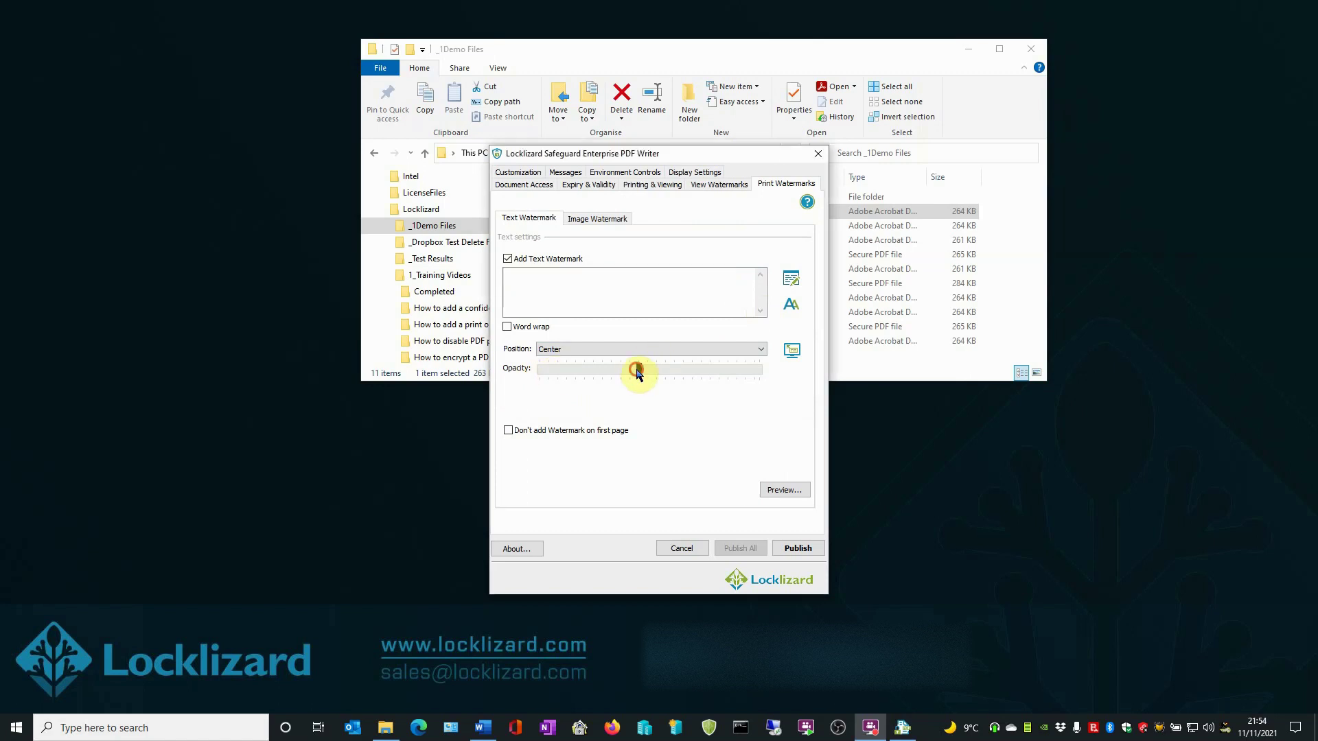
left_click_drag(637, 373, 551, 379)
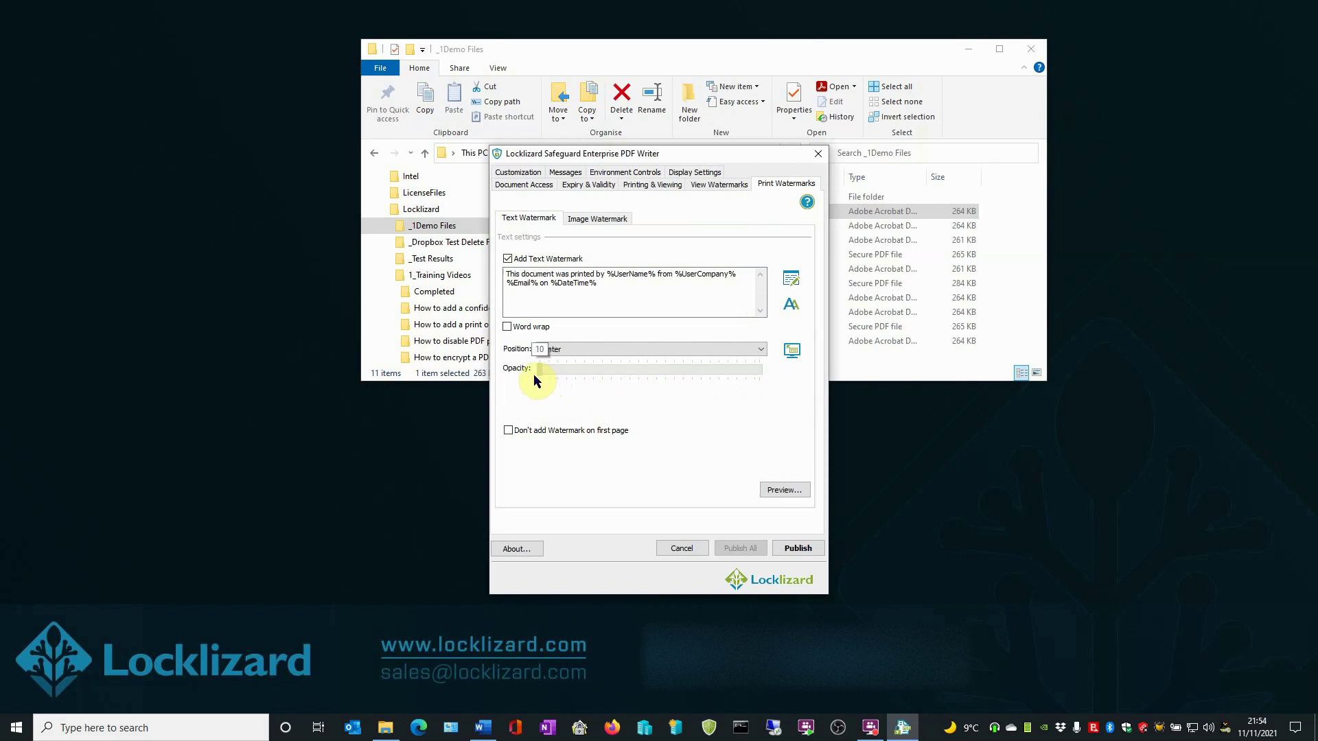
left_click_drag(534, 377, 614, 383)
Position the watermark across the page, leaving 'Don't add Watermark on first page' unticked.
left_click(761, 351)
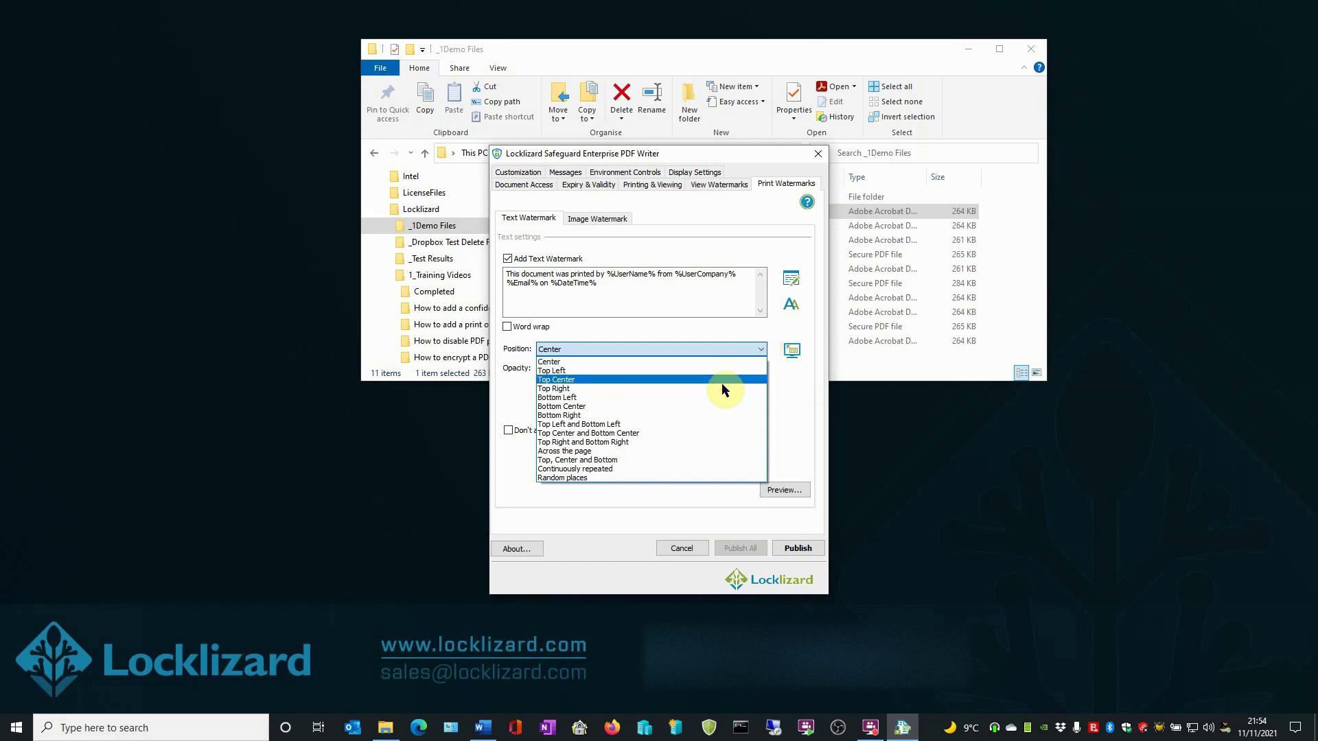
left_click(701, 452)
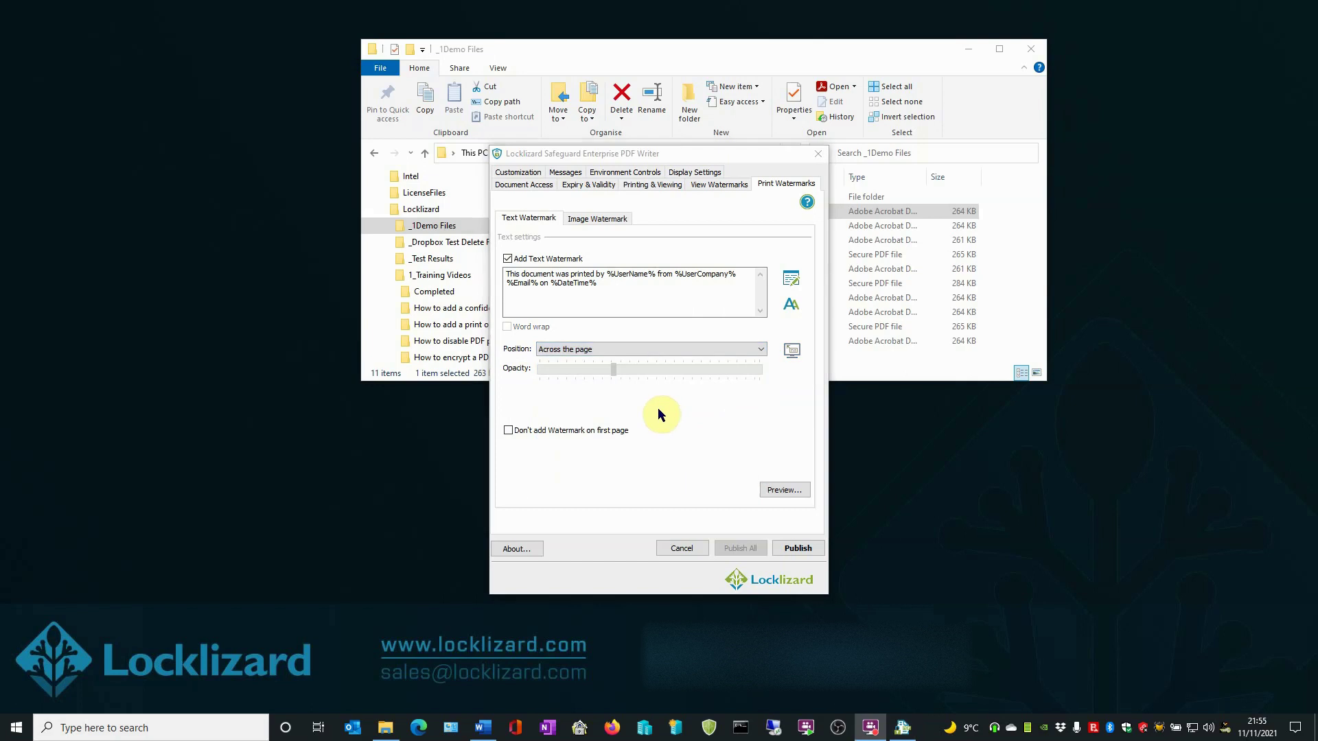
left_click(508, 431)
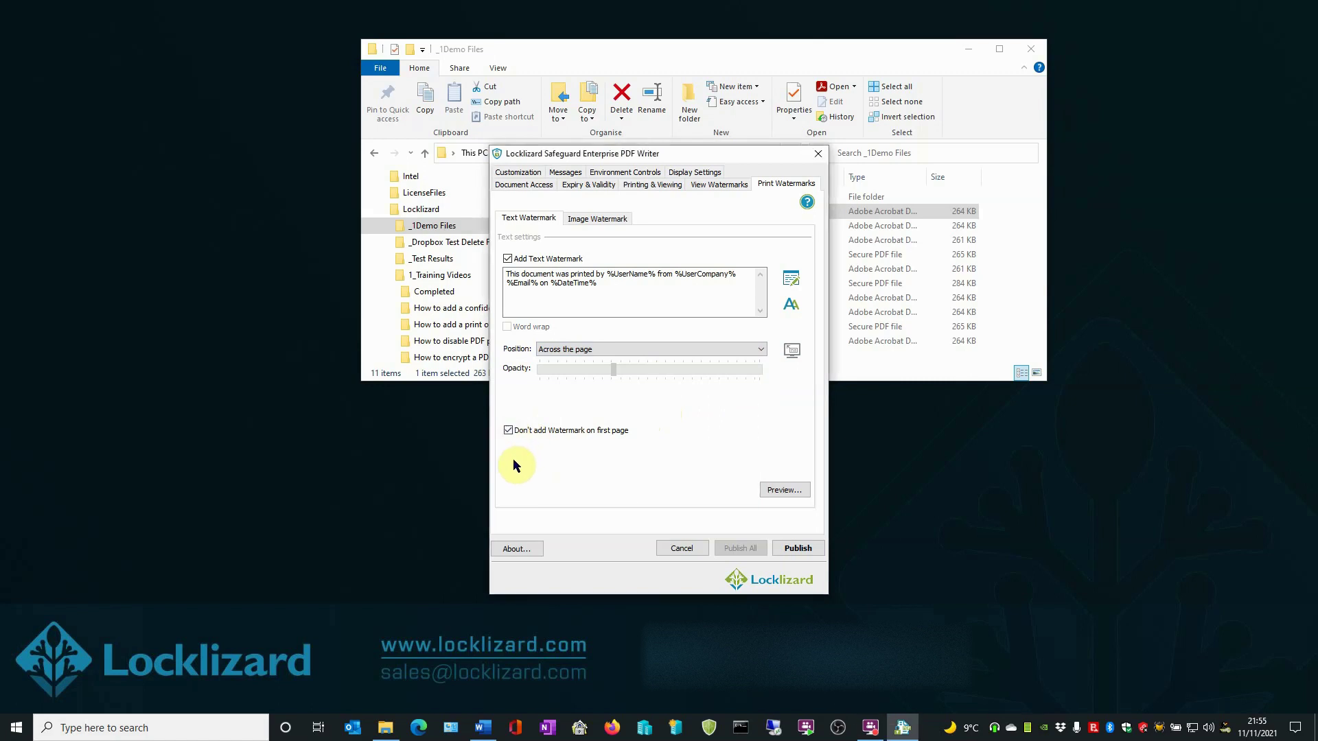
left_click(508, 430)
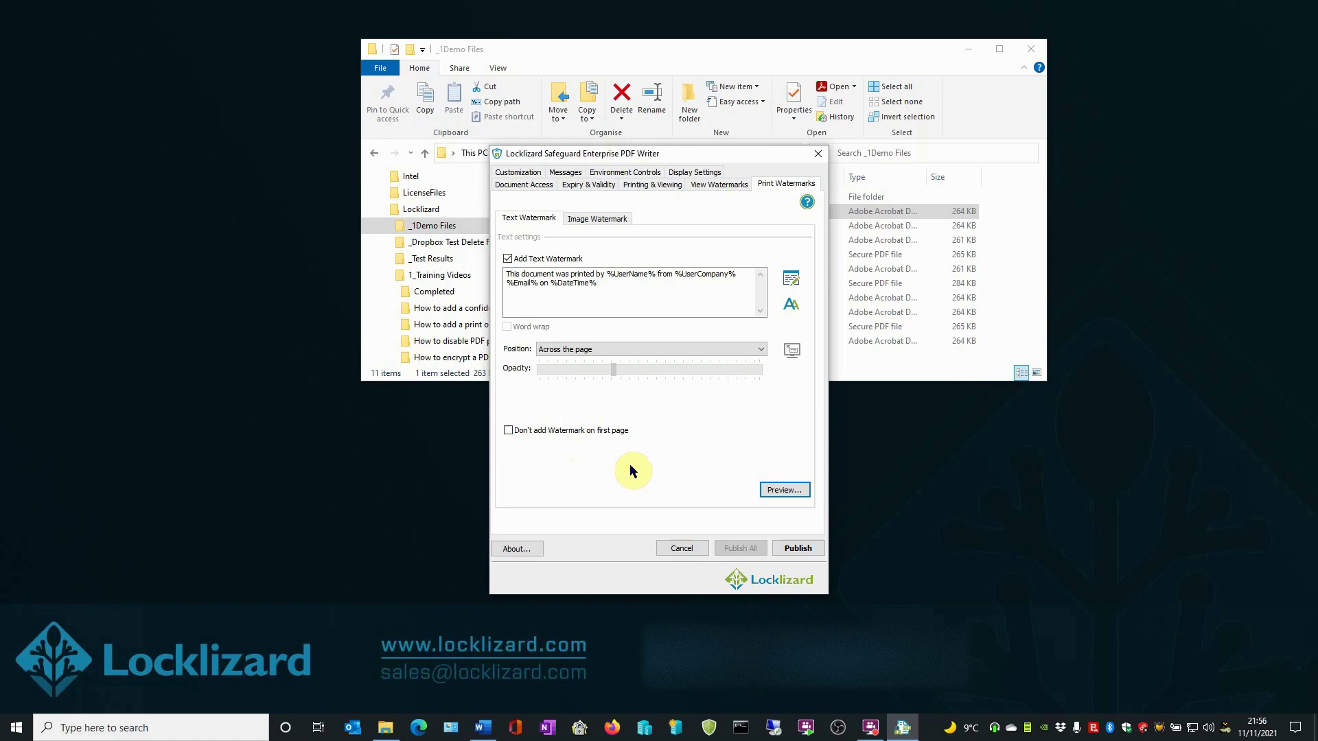
left_click(783, 490)
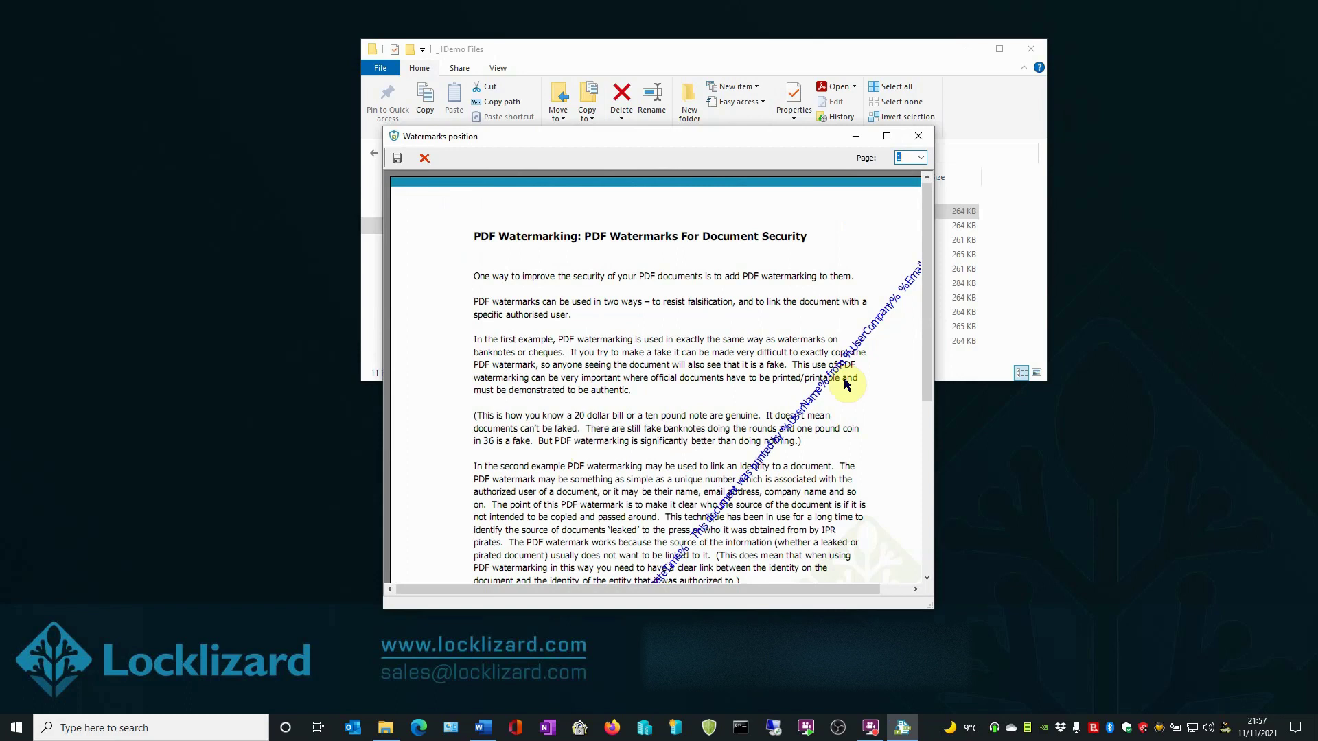
left_click_drag(929, 338, 932, 539)
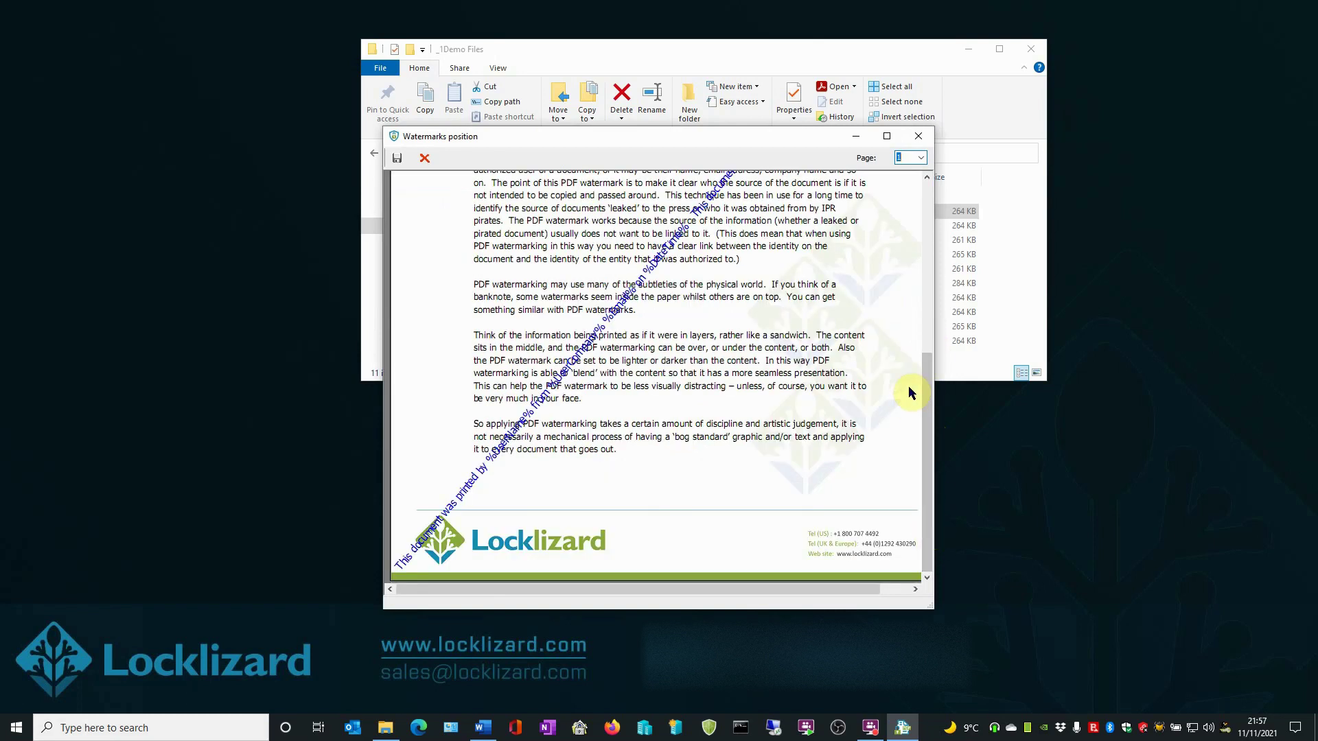
left_click(920, 160)
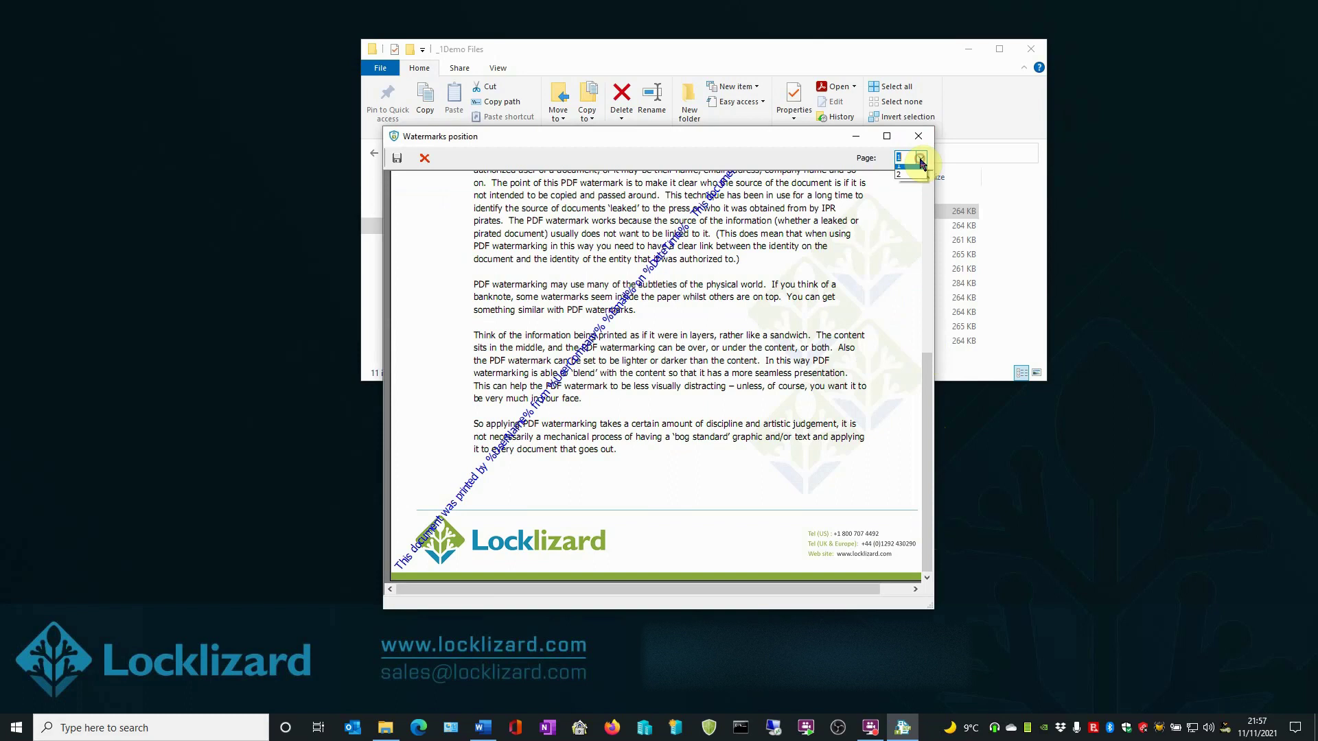
left_click(918, 180)
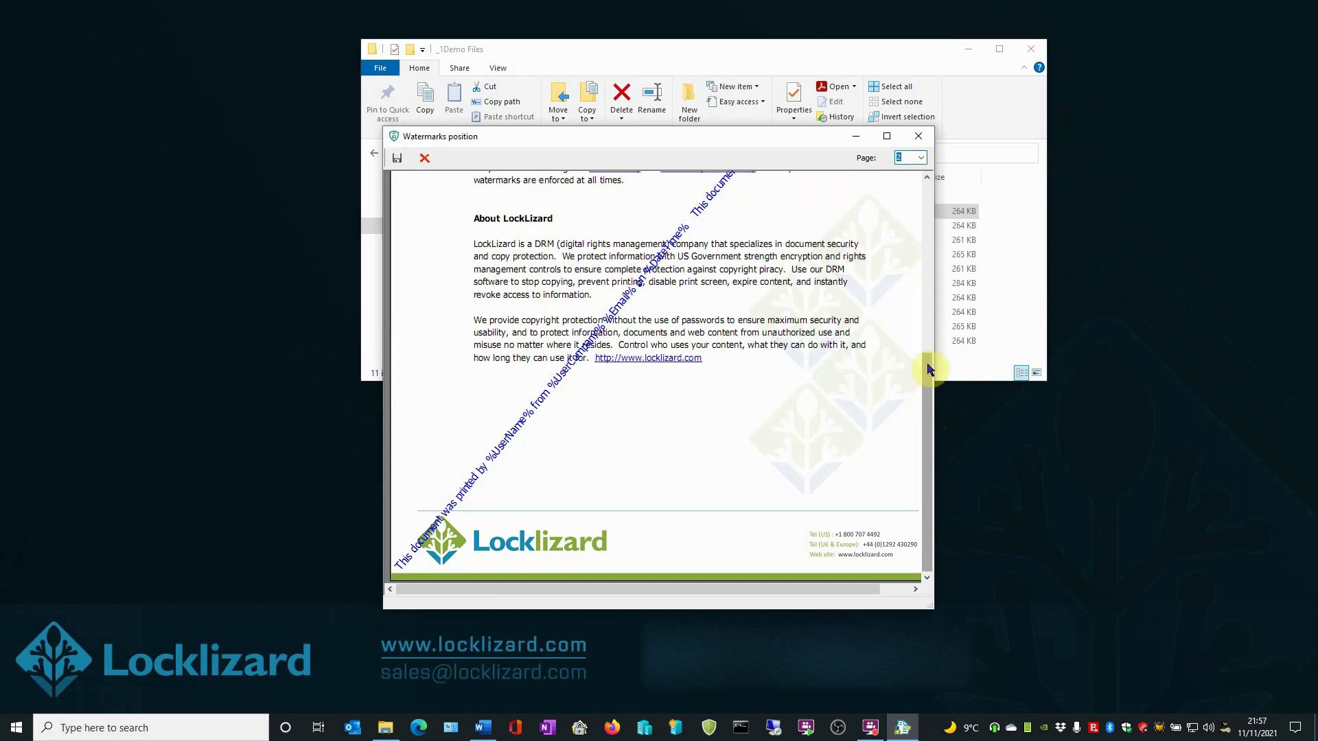
left_click_drag(927, 353, 895, 189)
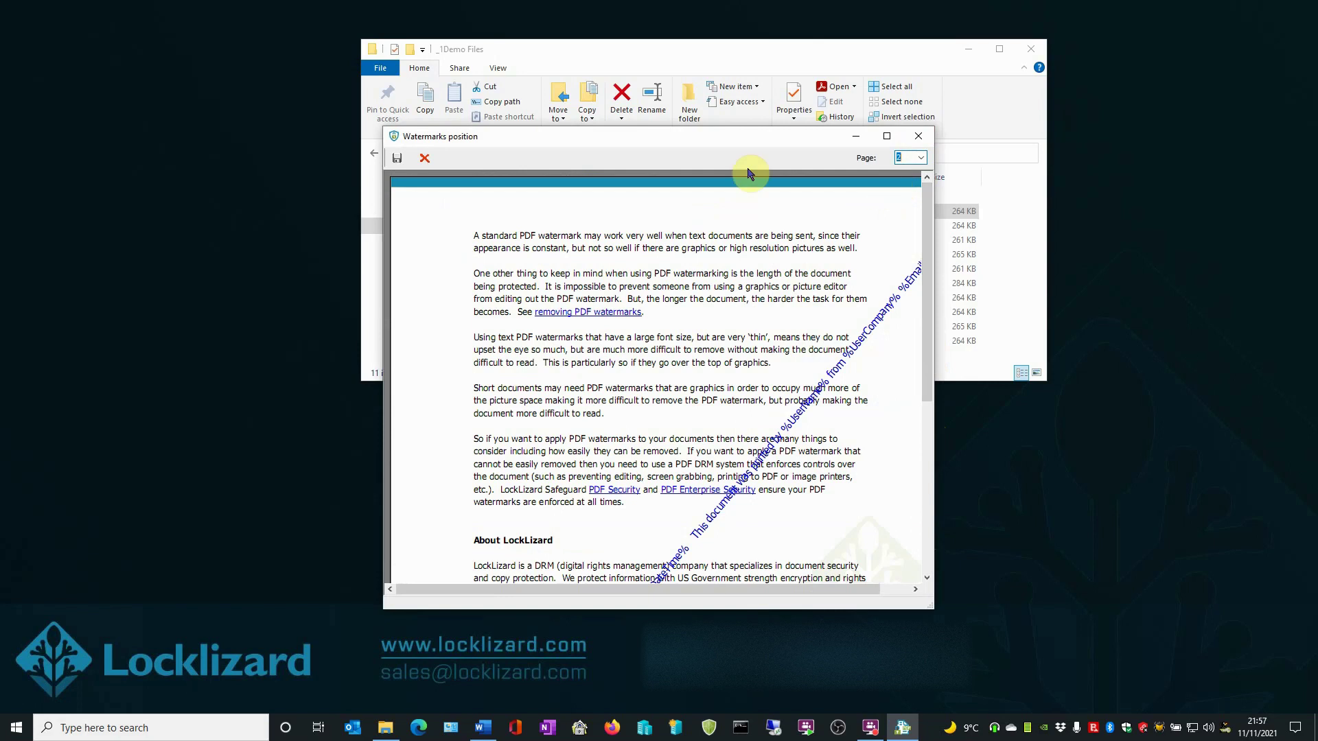
left_click(917, 138)
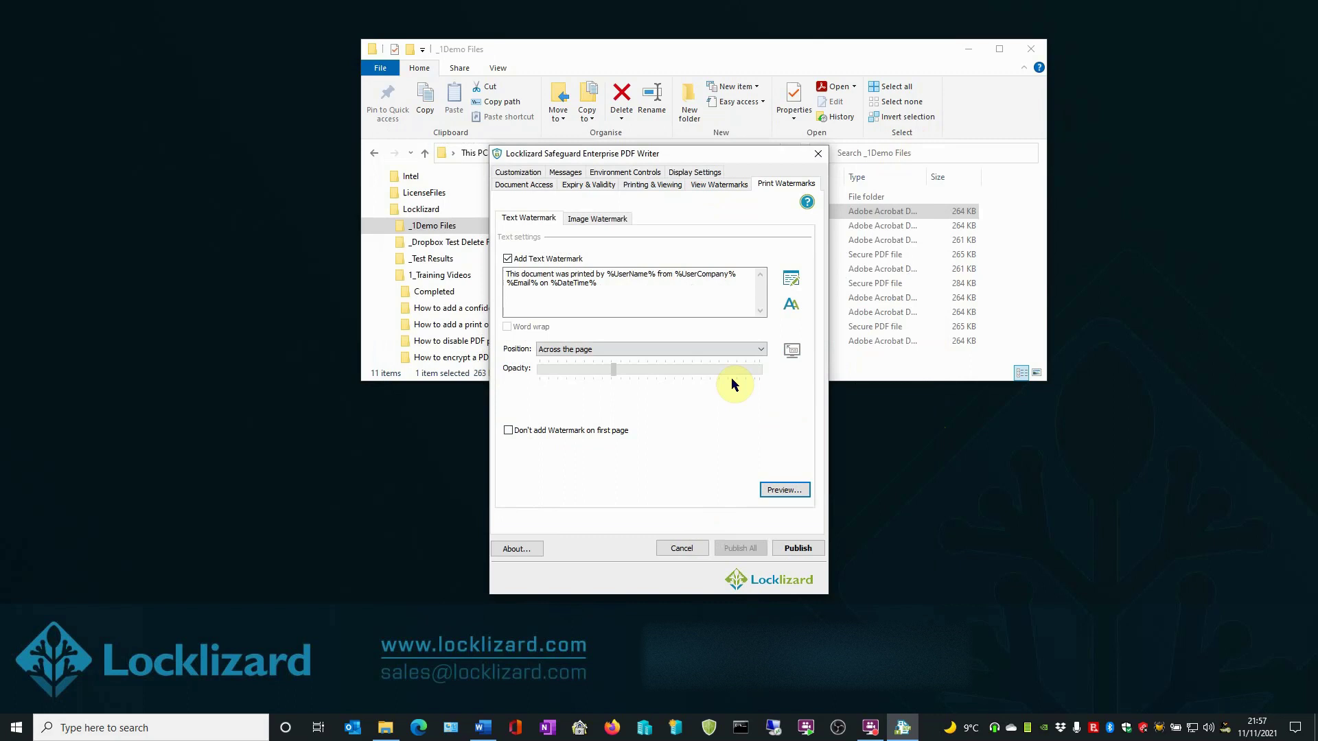
Publish the protected letter as Course Letter Year One-40849.pdc and close the succeeded status report.
left_click(796, 549)
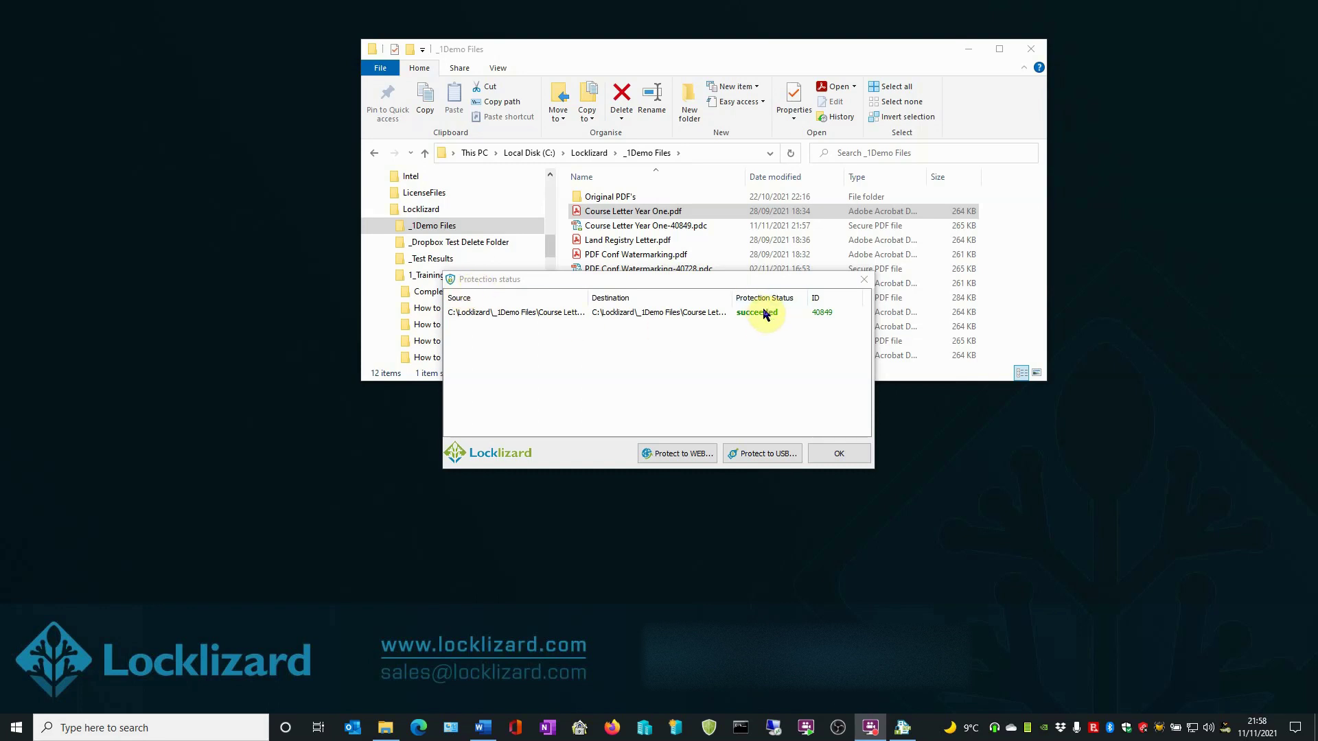
left_click(822, 453)
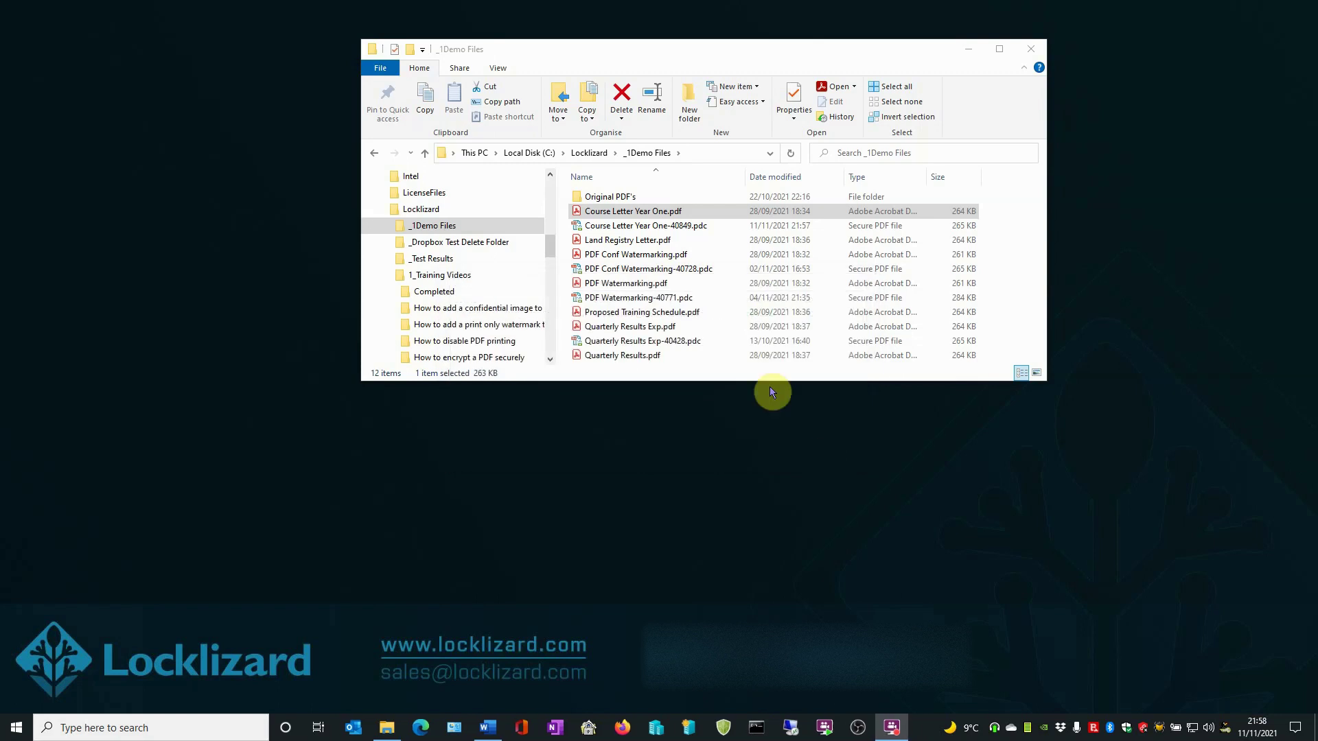
Open Course Letter Year One-40849.pdc in the Locklizard Secure Viewer.
left_click(633, 227)
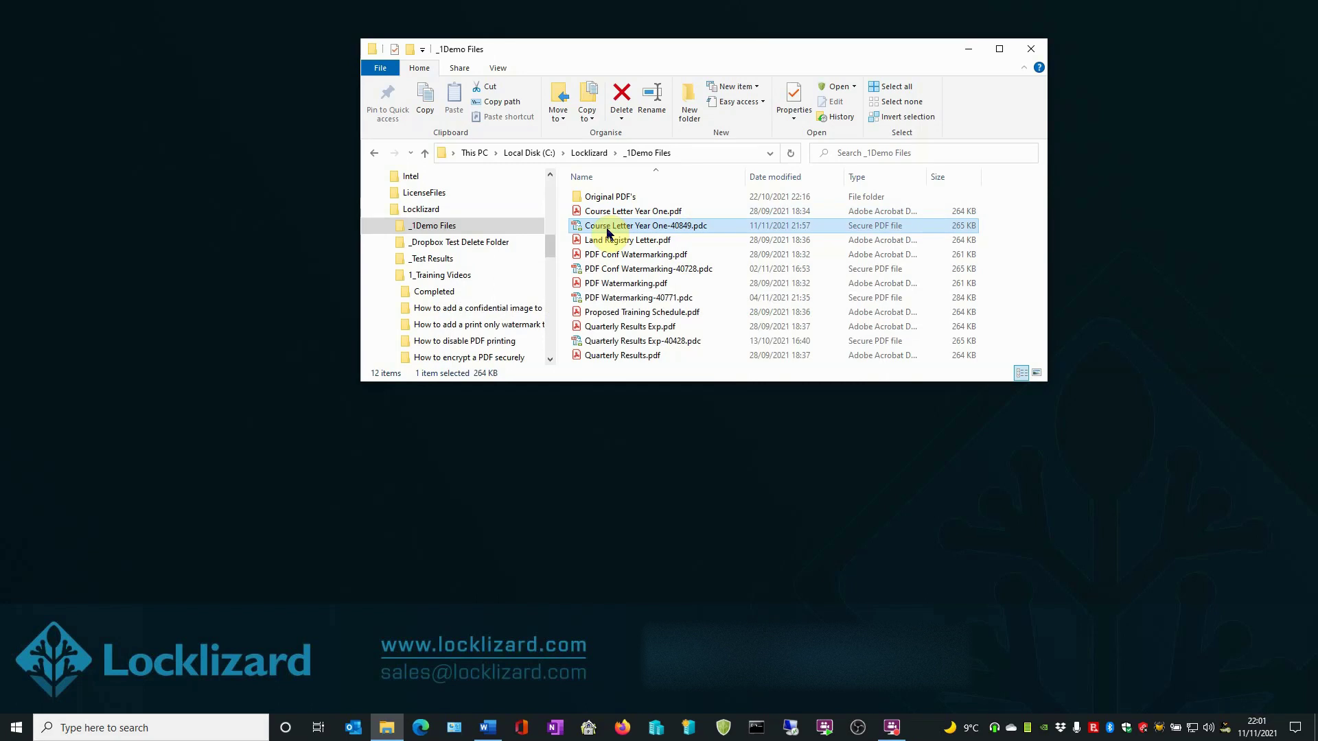
double_click(608, 229)
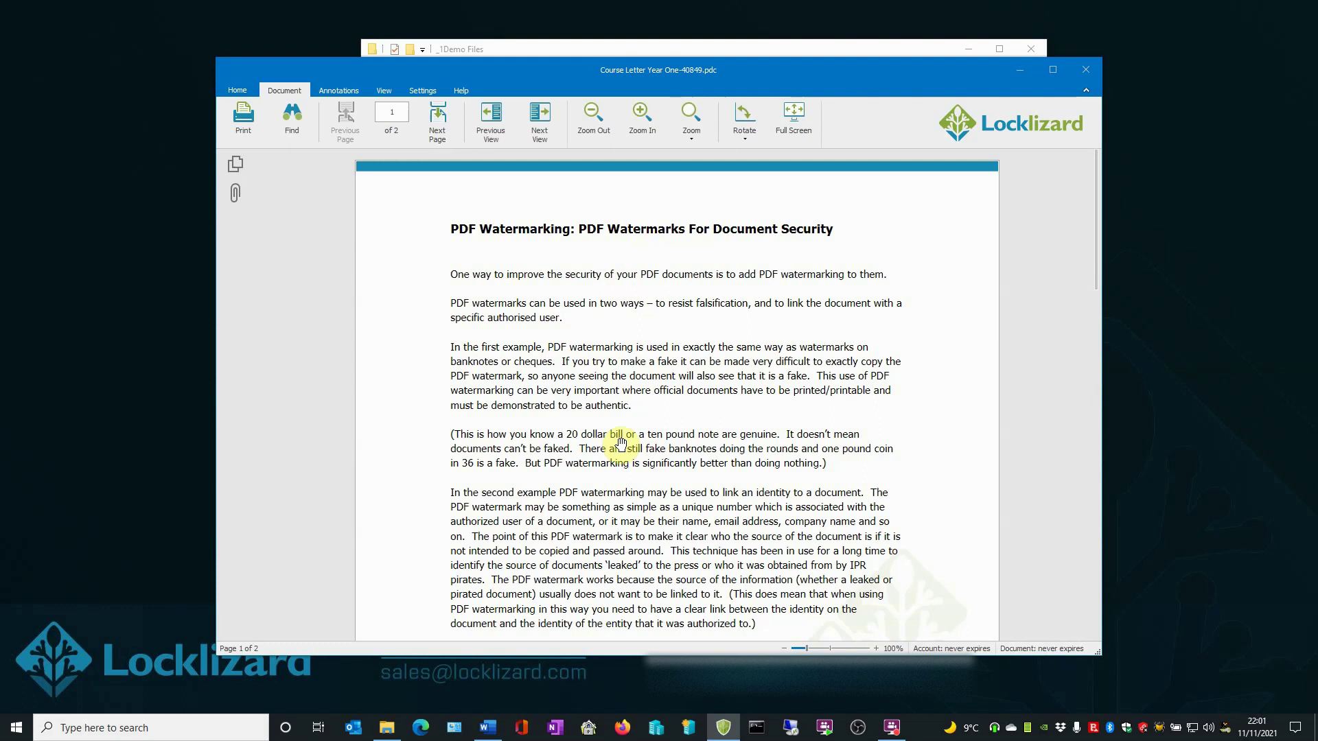
Scroll down page 1 of the protected letter and back up, confirming no on-screen watermark.
scroll(679, 391, "down", 3)
scroll(684, 395, "down", 2)
scroll(685, 394, "up", 5)
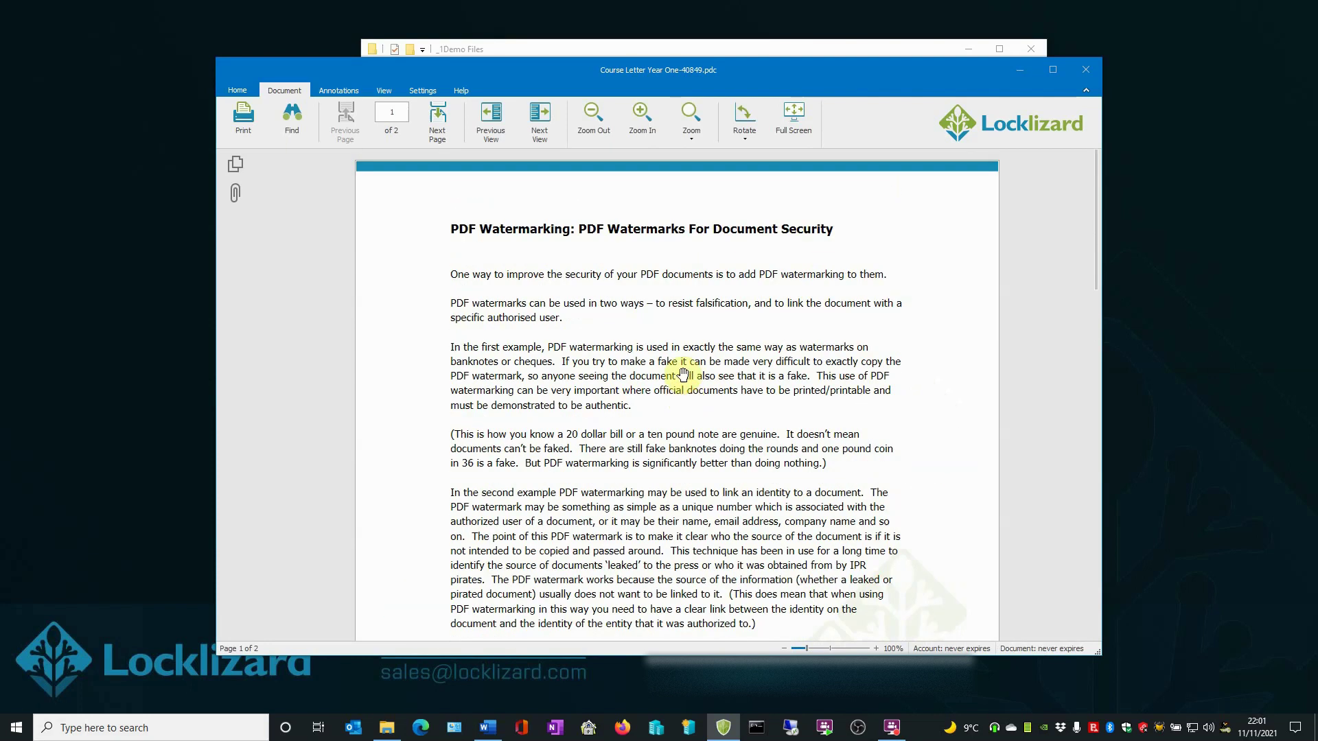
Check the print preview for the across-page watermark, cancel printing, and close the viewer.
left_click(246, 126)
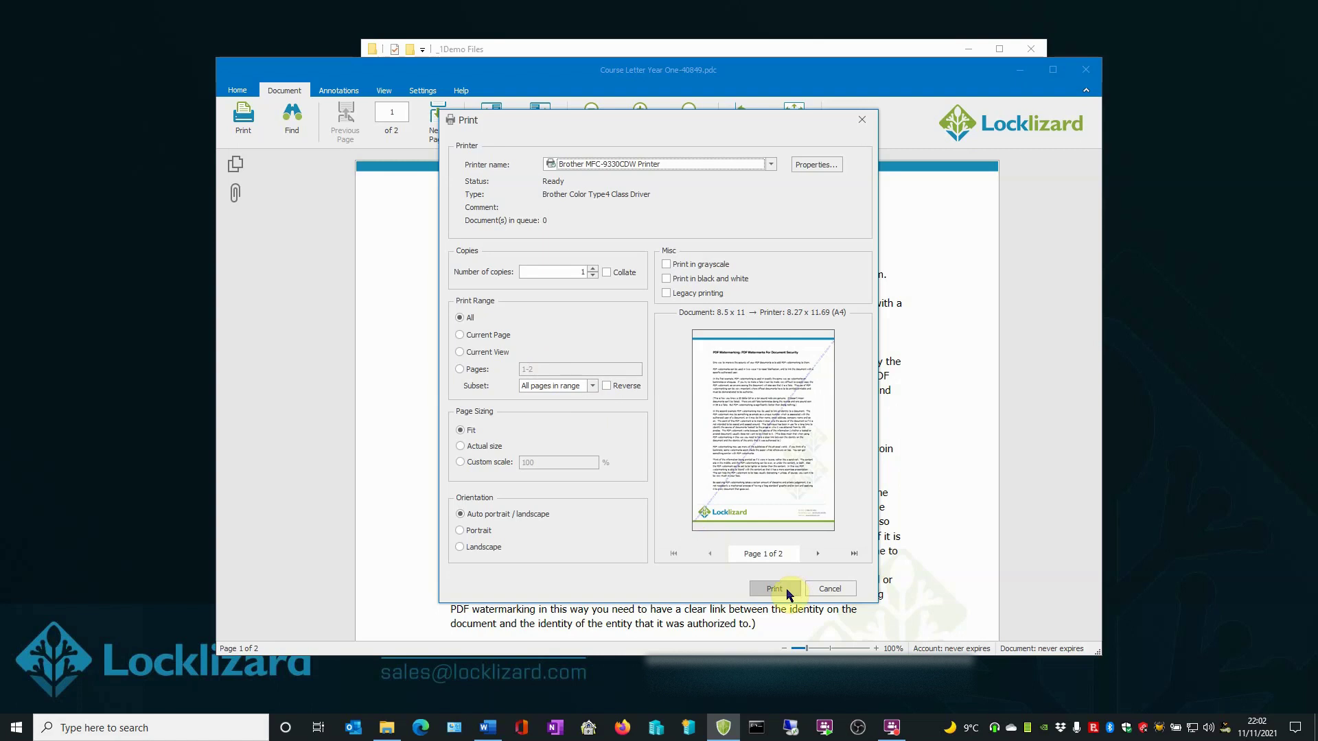
left_click(825, 592)
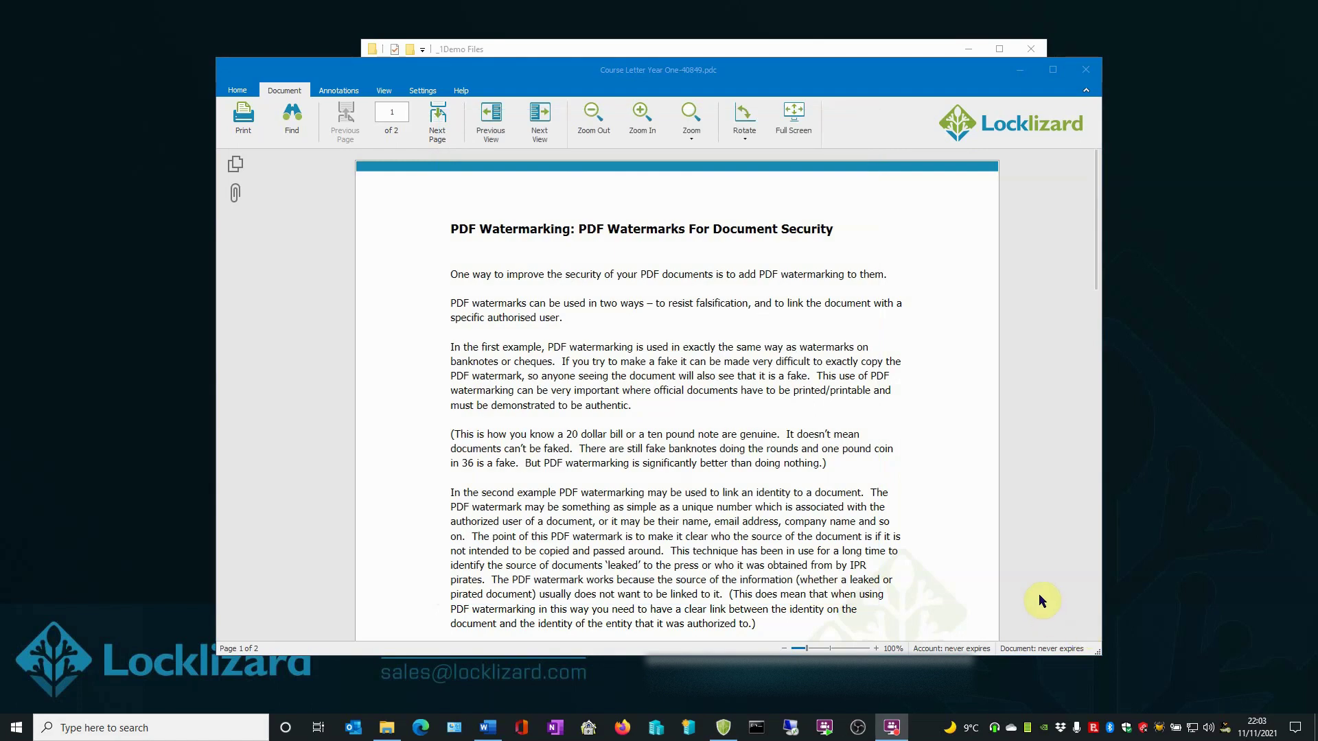
left_click(1085, 69)
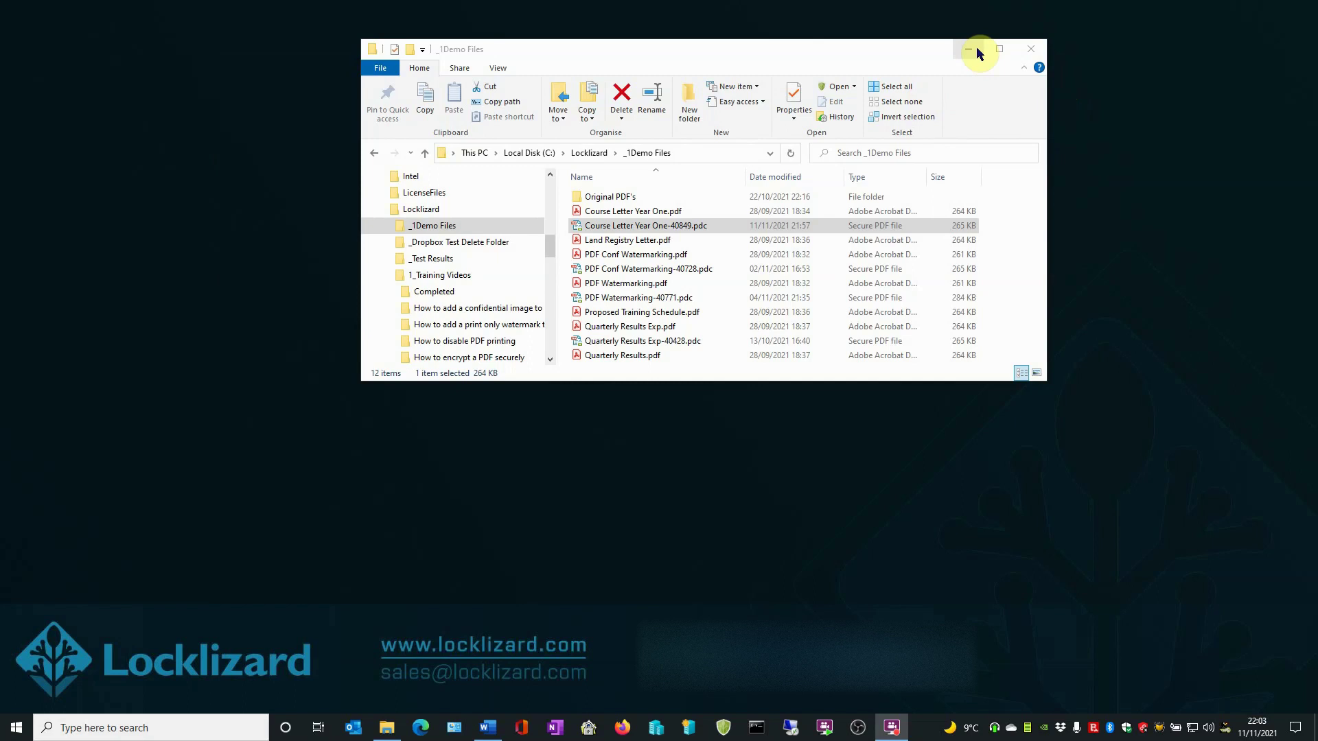